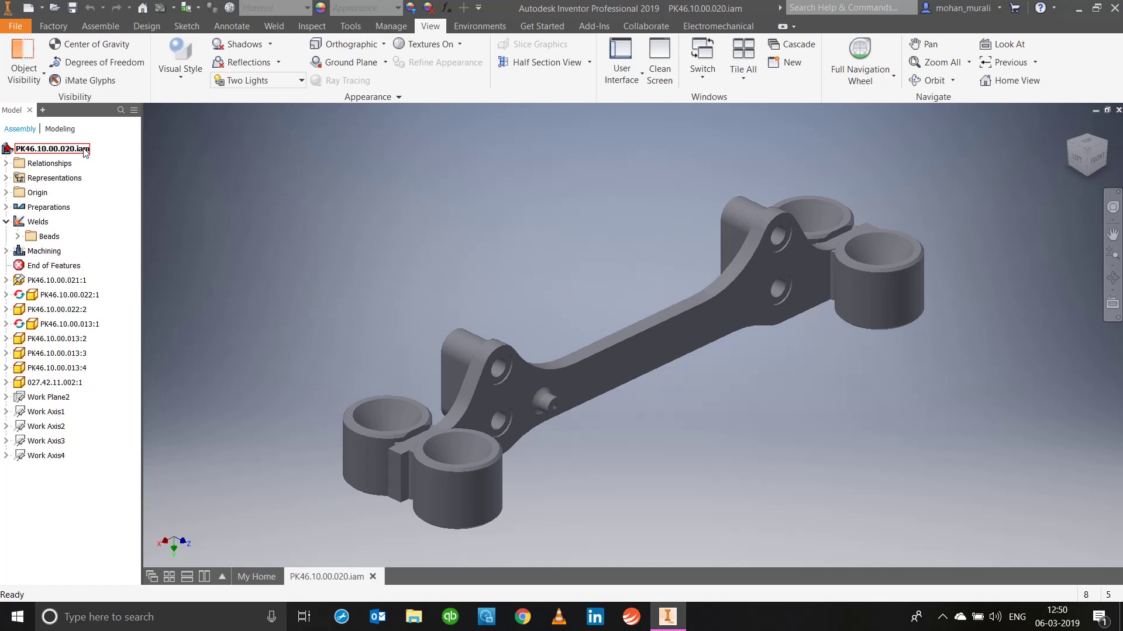
Create a drawing view of the PK46.10.00.020 assembly using the default standard.dwg template
right_click(86, 153)
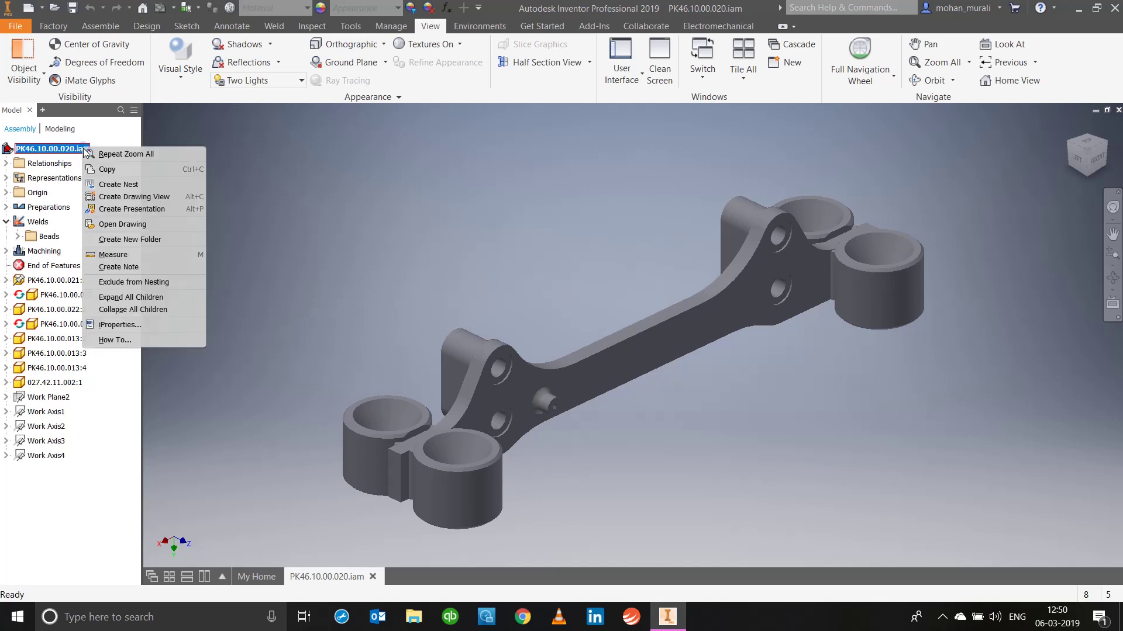
click(139, 198)
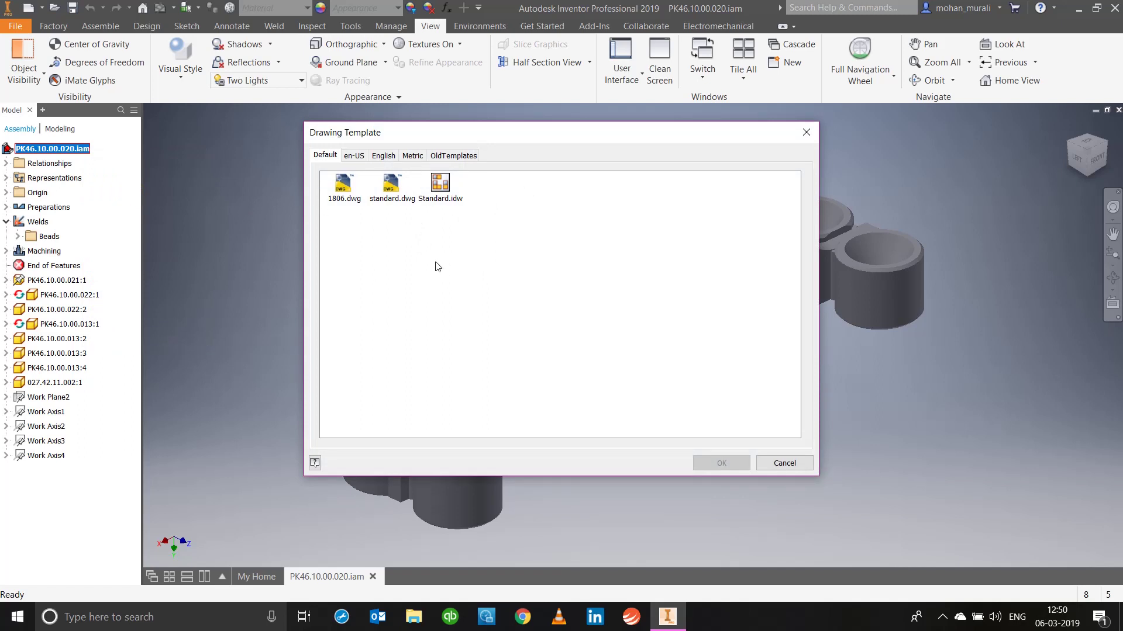
click(389, 199)
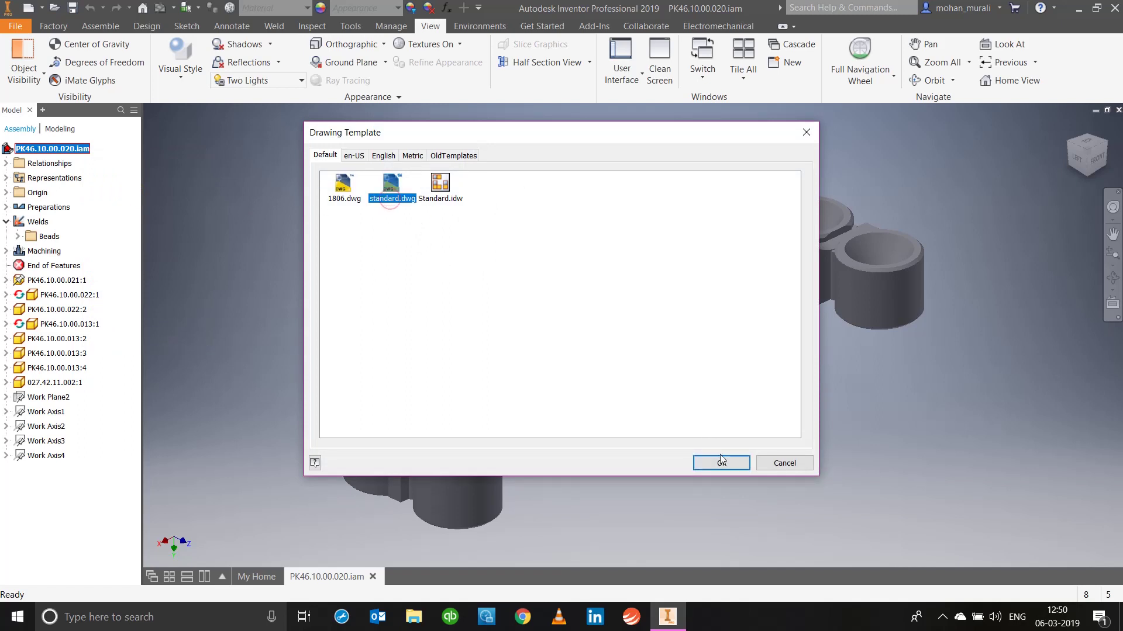
click(361, 160)
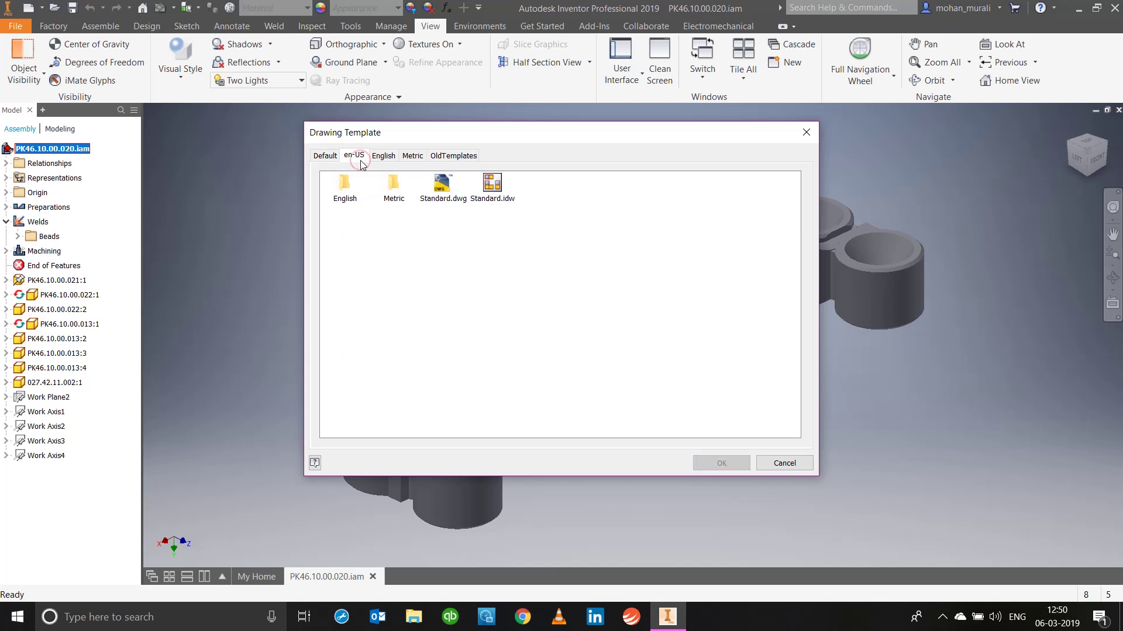
double_click(351, 199)
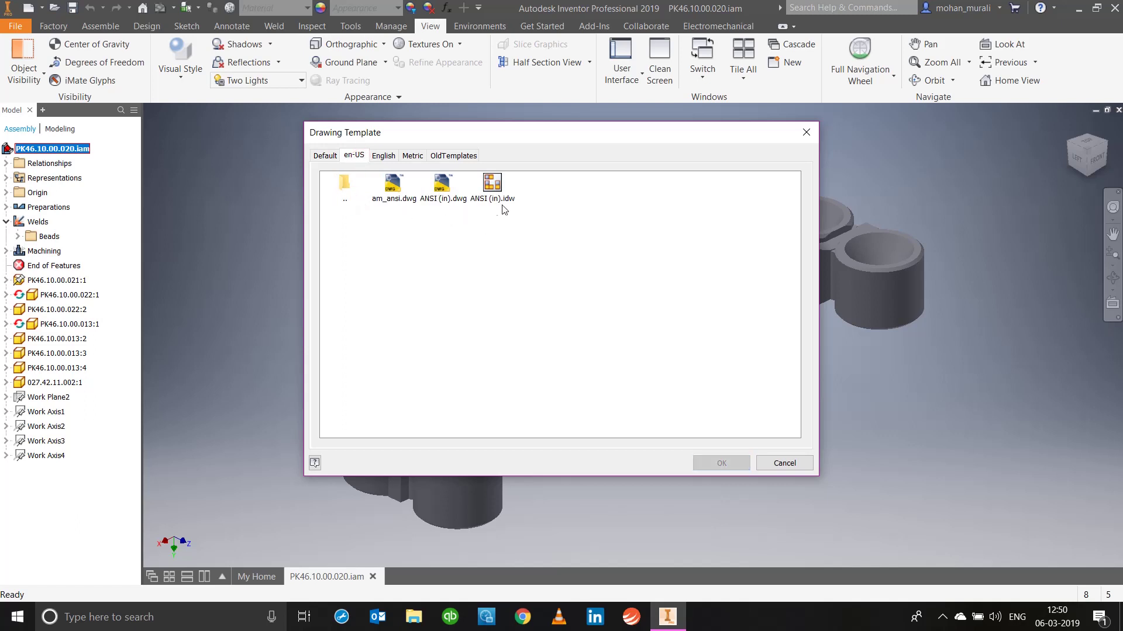
click(389, 156)
click(412, 155)
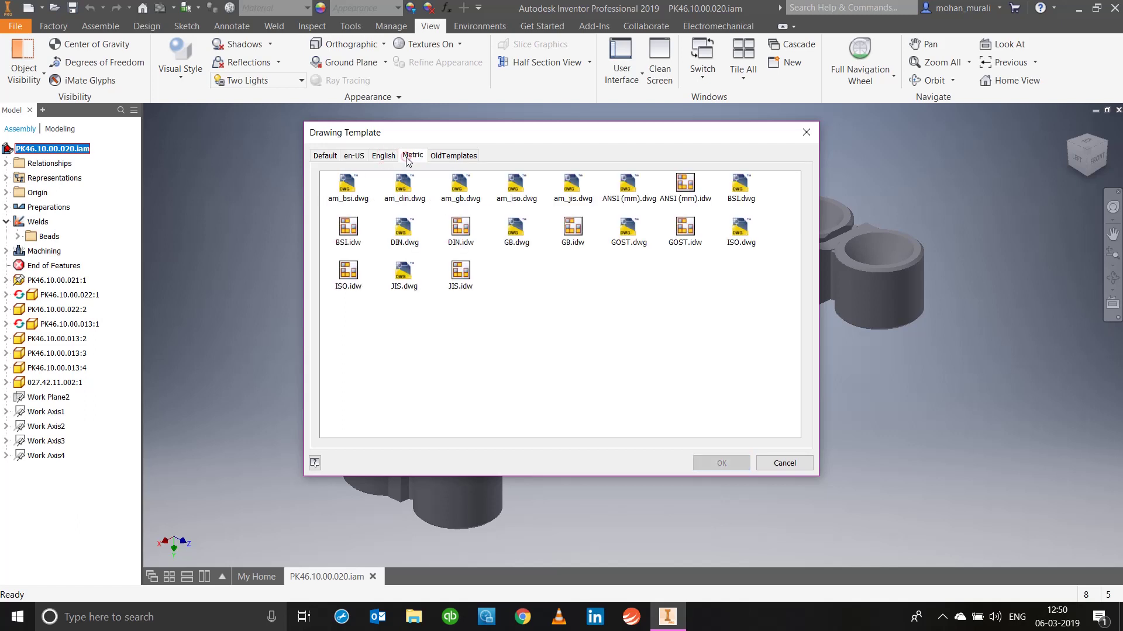
click(453, 155)
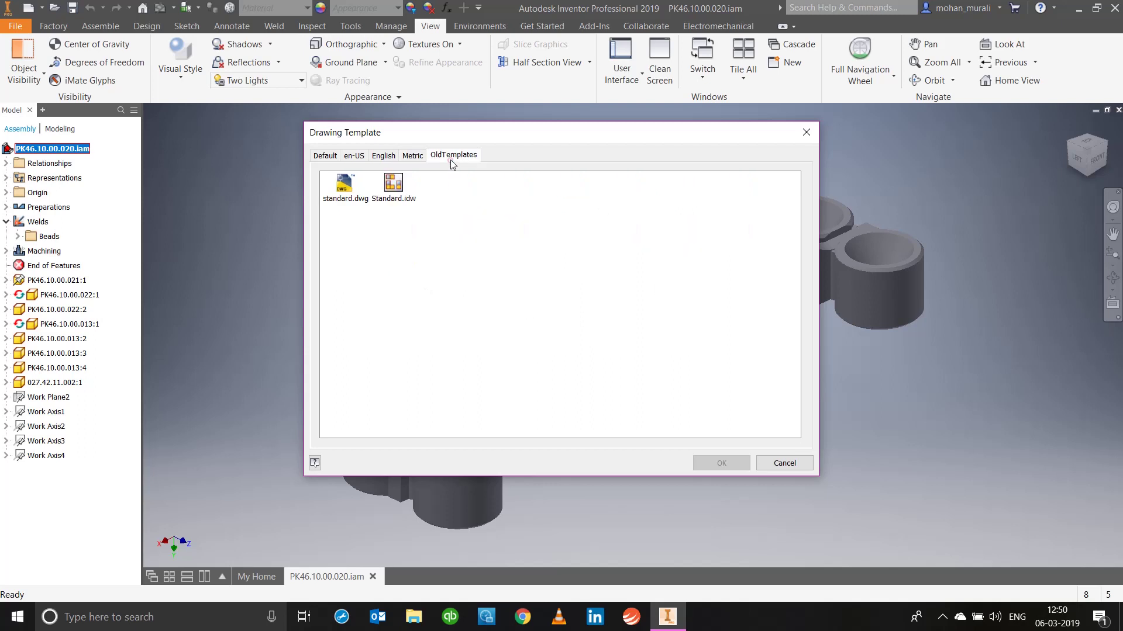
click(325, 155)
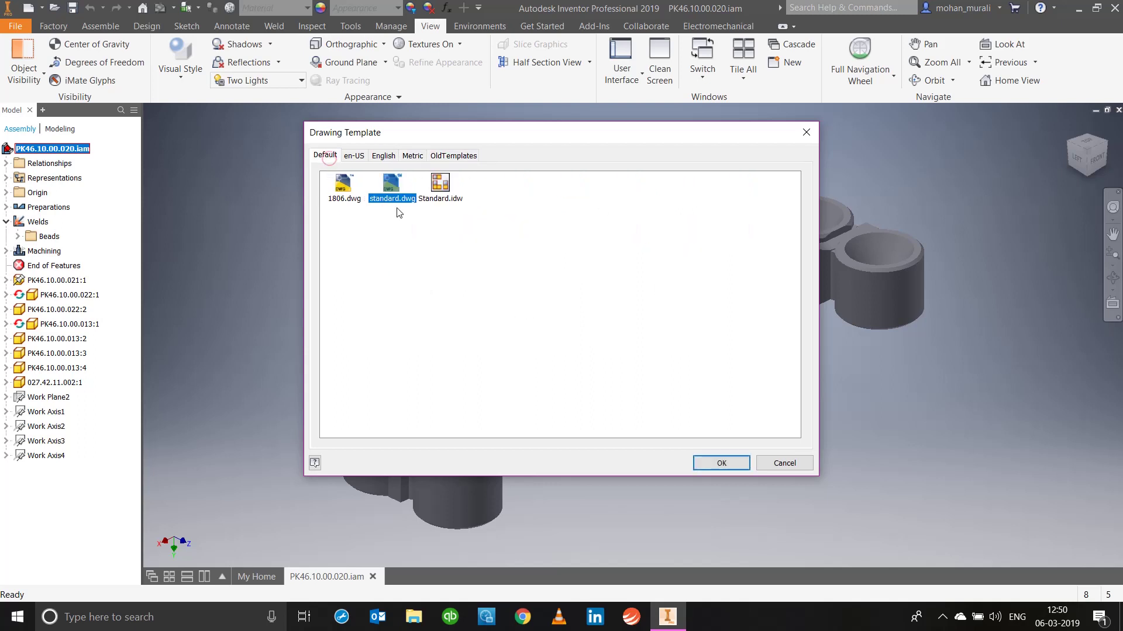
click(702, 462)
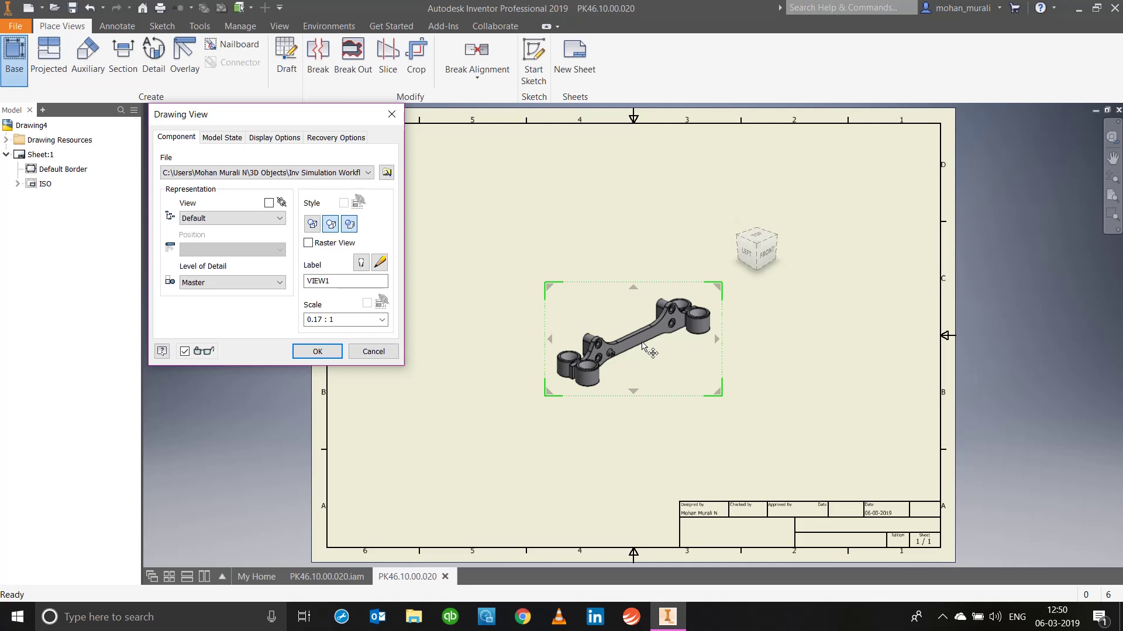
Orient the base view to Front and place projected views above, below, right and left of it
click(387, 173)
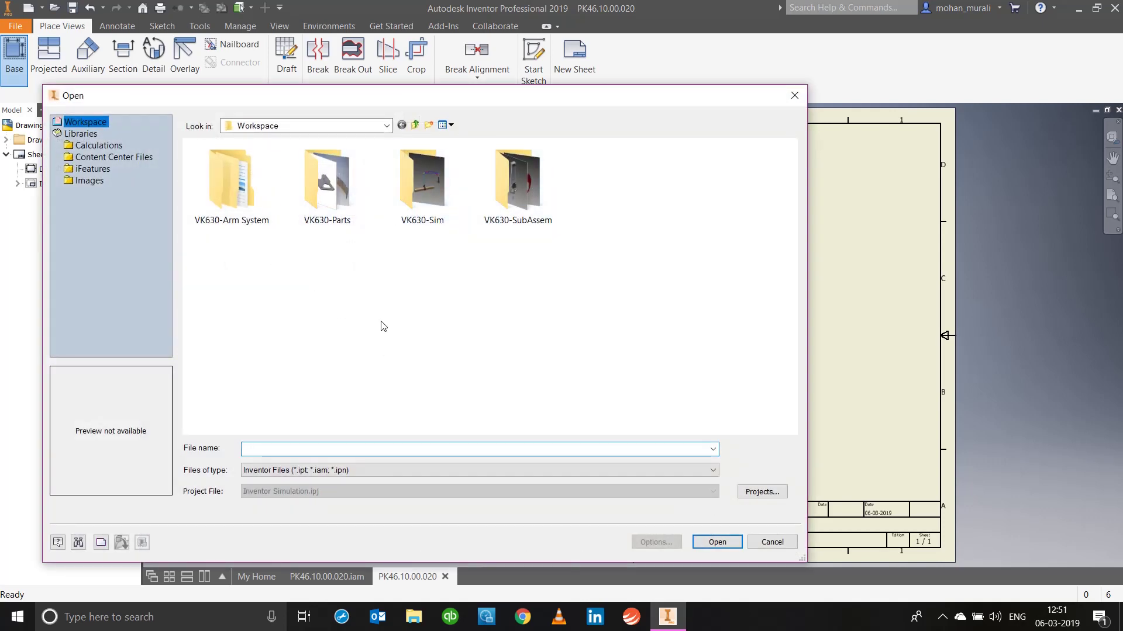
click(784, 542)
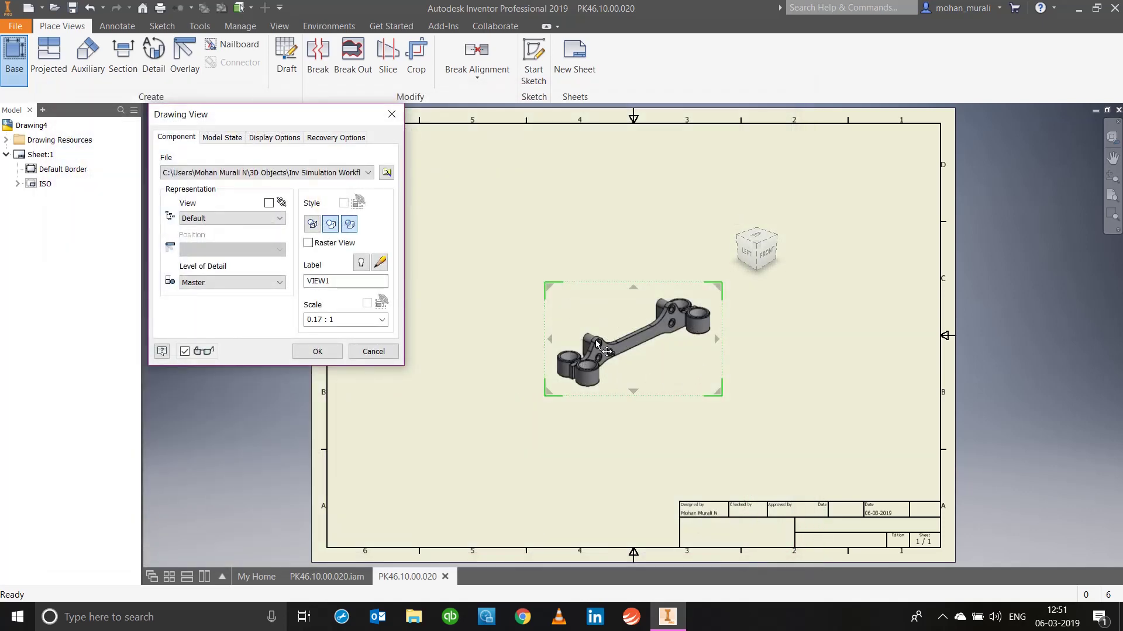
click(768, 261)
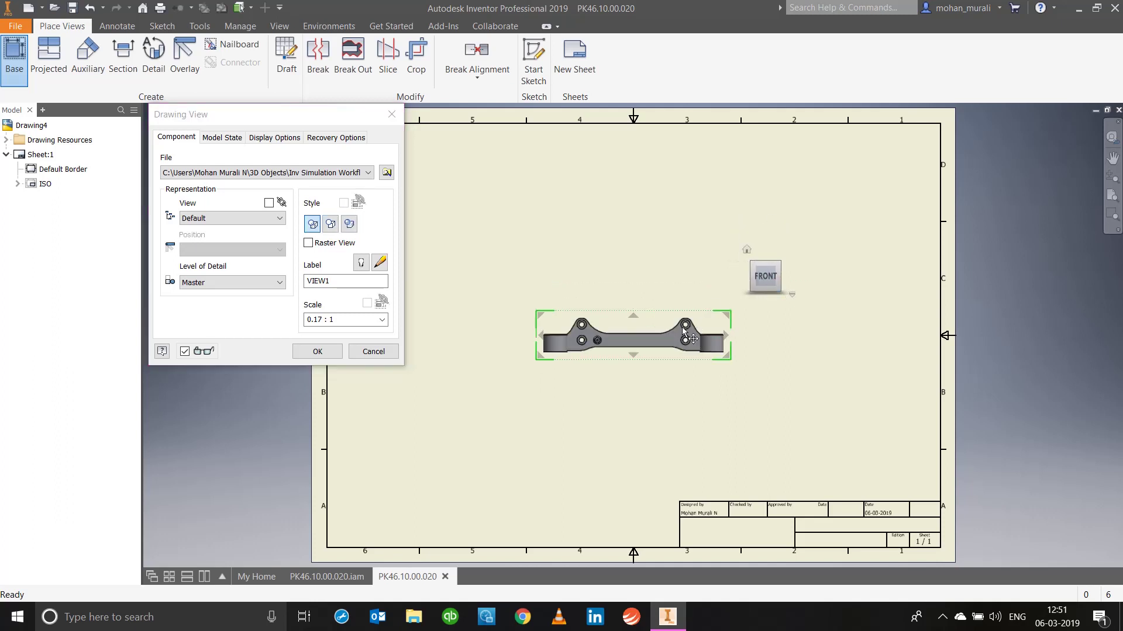
click(633, 228)
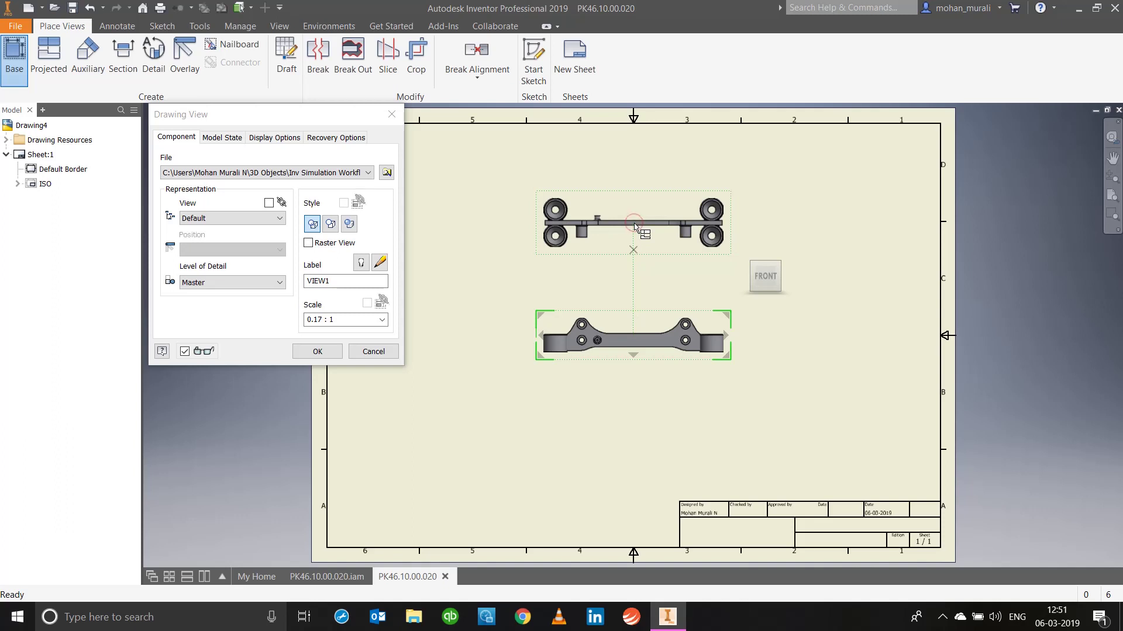
click(643, 433)
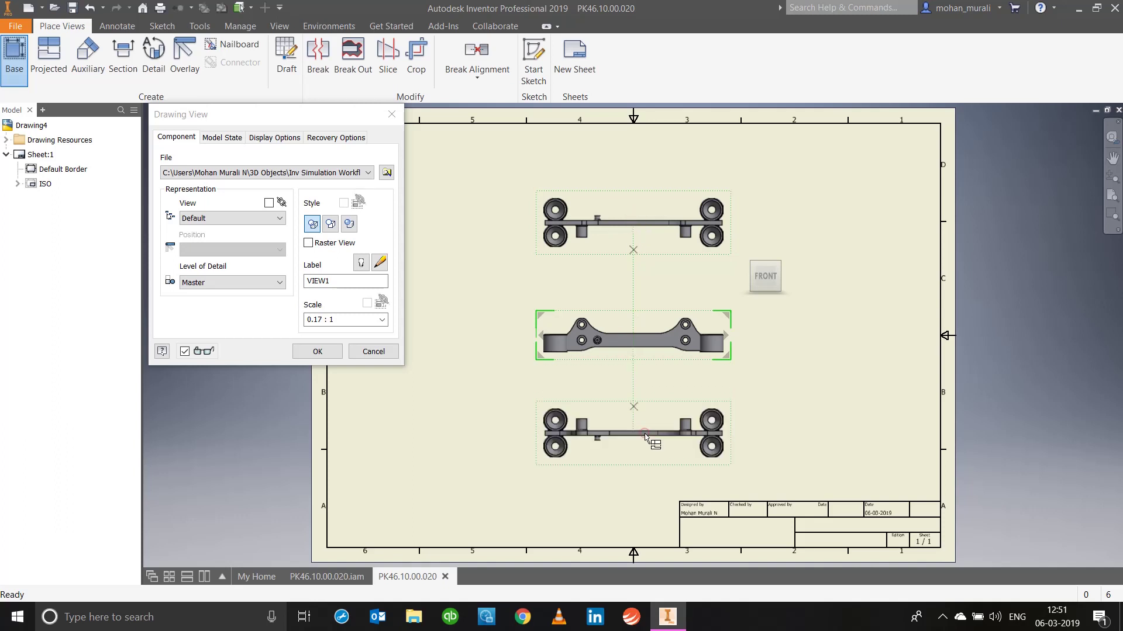
click(790, 334)
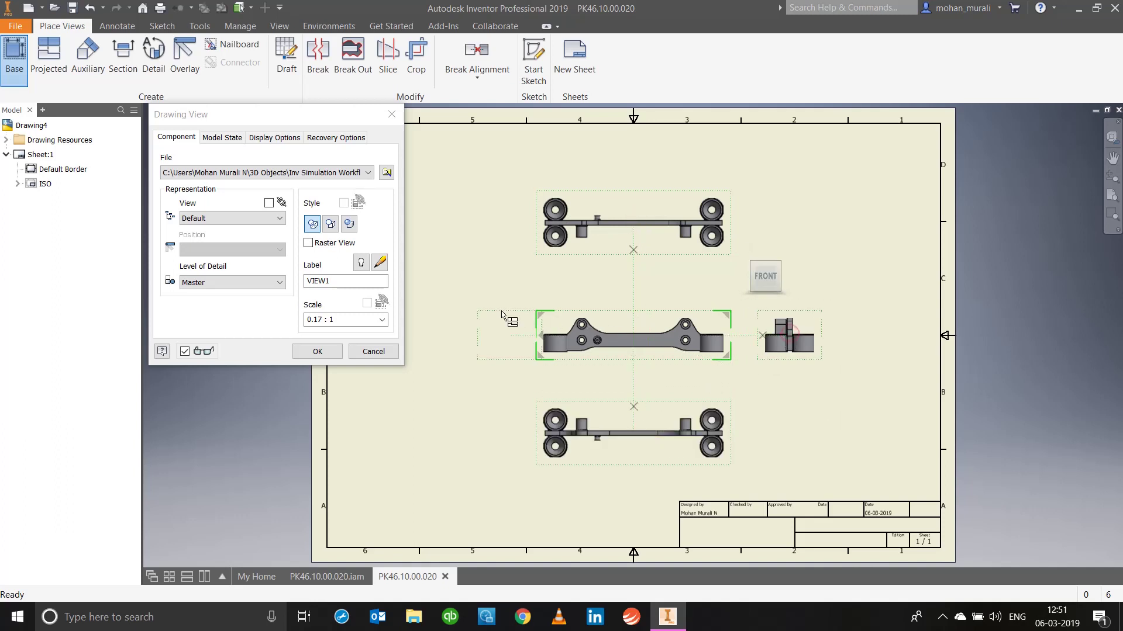
click(459, 330)
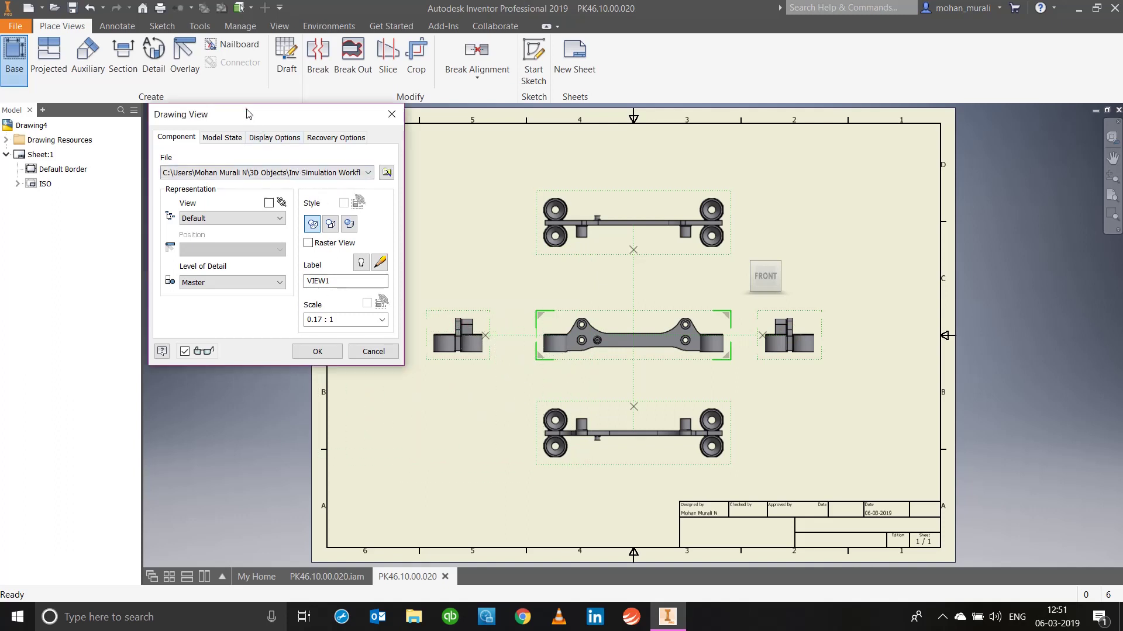
Set the base view's scale to 0.2:1 and create the five orthographic views
drag(250, 111, 271, 123)
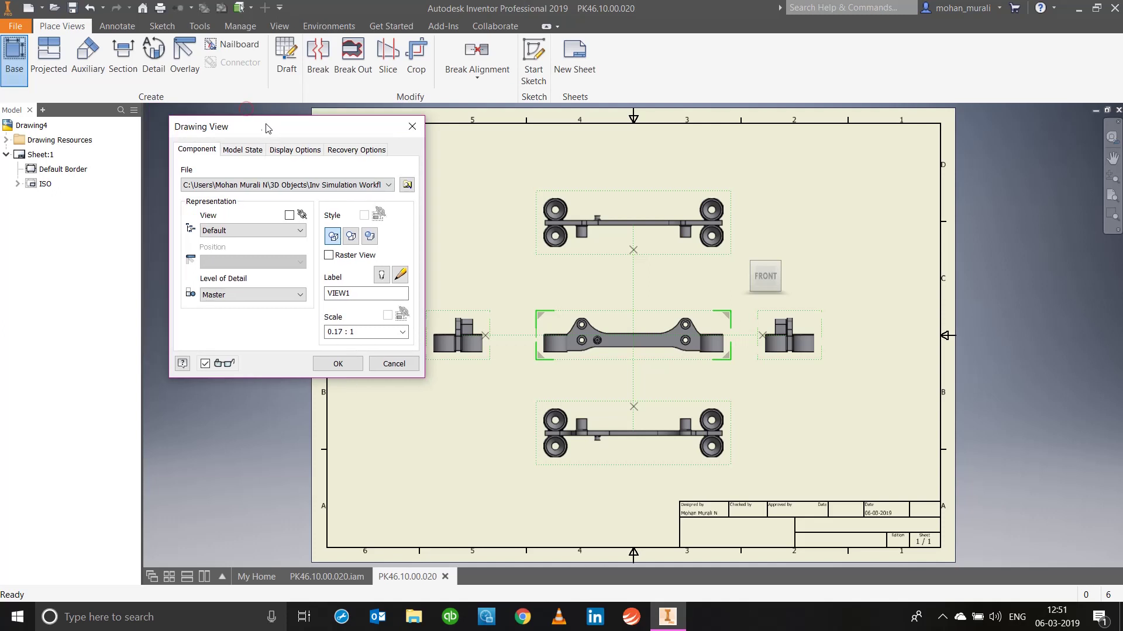
double_click(344, 332)
text(0.2)
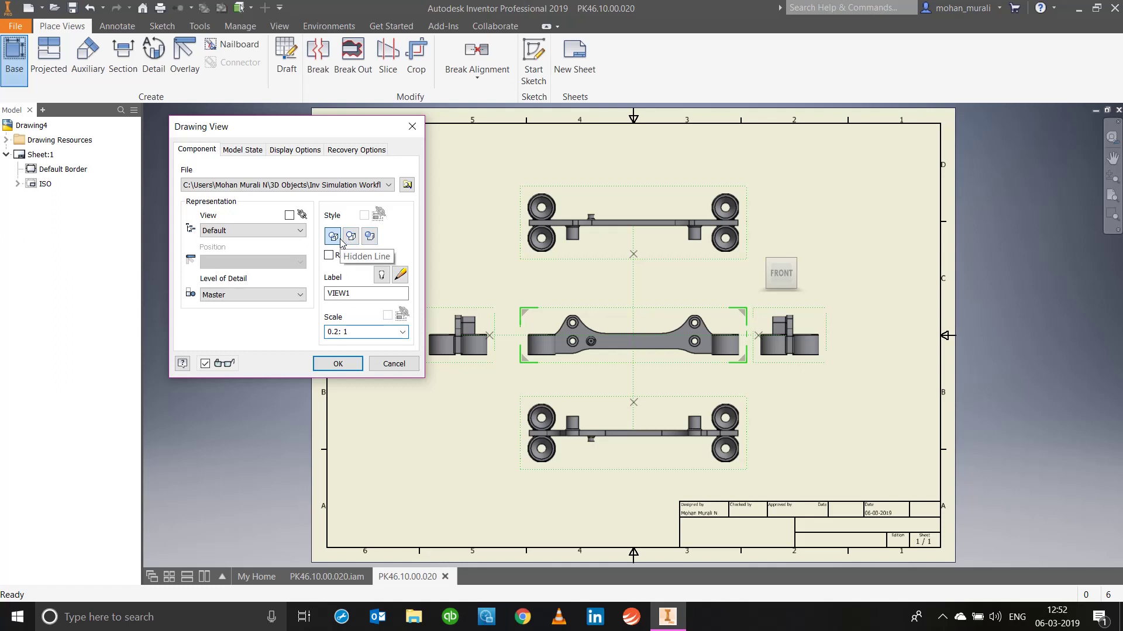
click(348, 361)
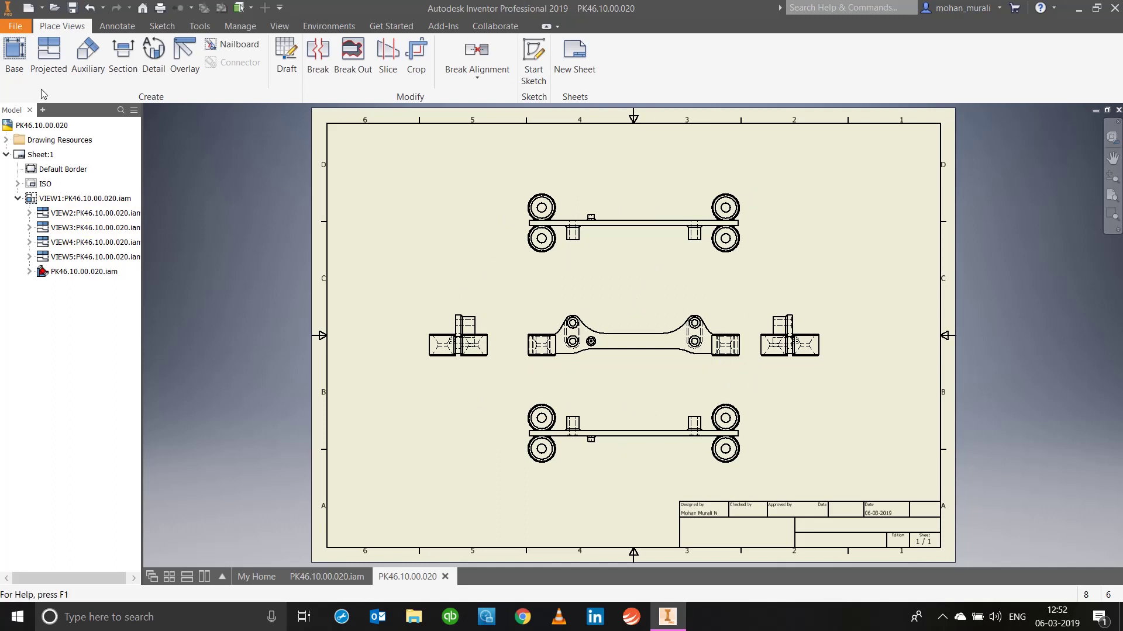
Project an isometric view from the front view into the upper-right corner of the sheet
click(46, 62)
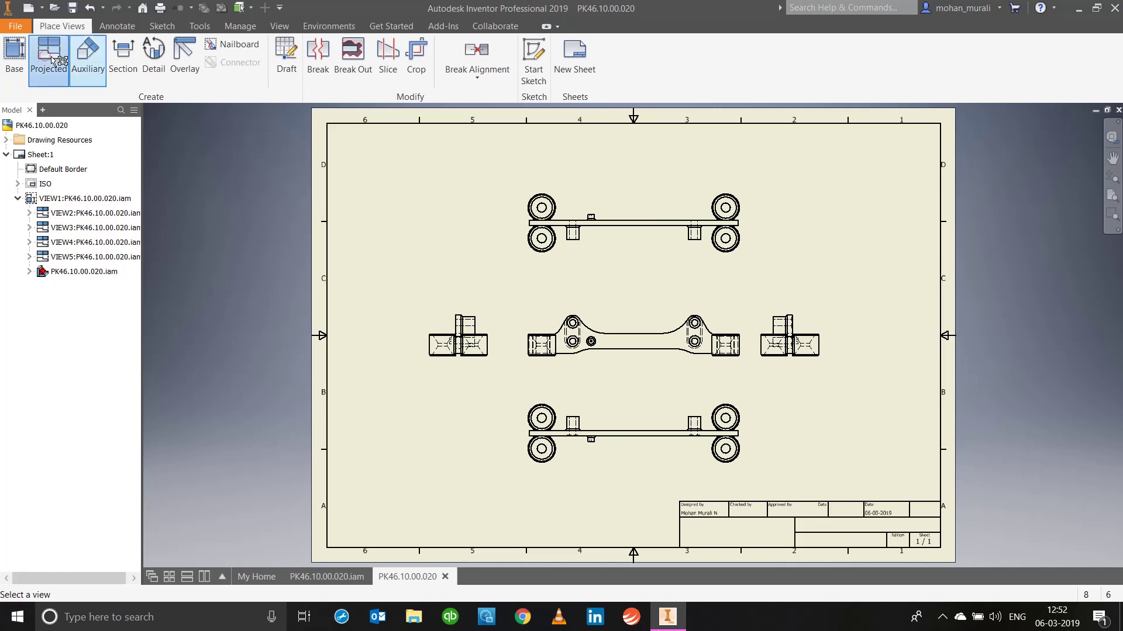
click(663, 313)
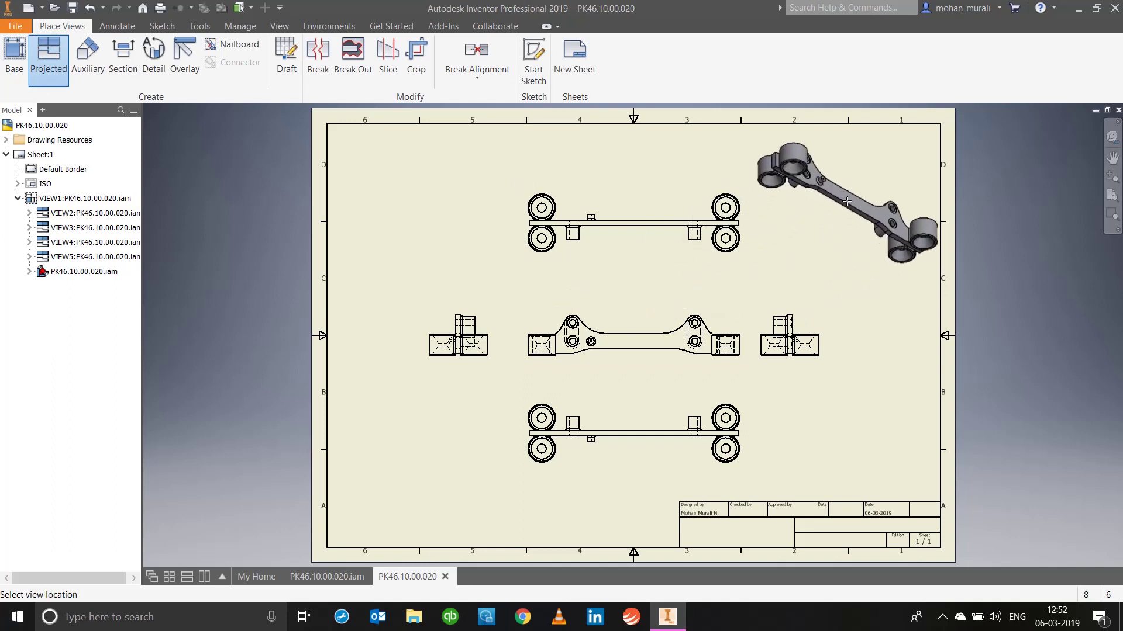
click(847, 198)
right_click(853, 216)
click(906, 200)
Reorient the isometric view to show the top, left and front faces and give it the shaded style
double_click(832, 258)
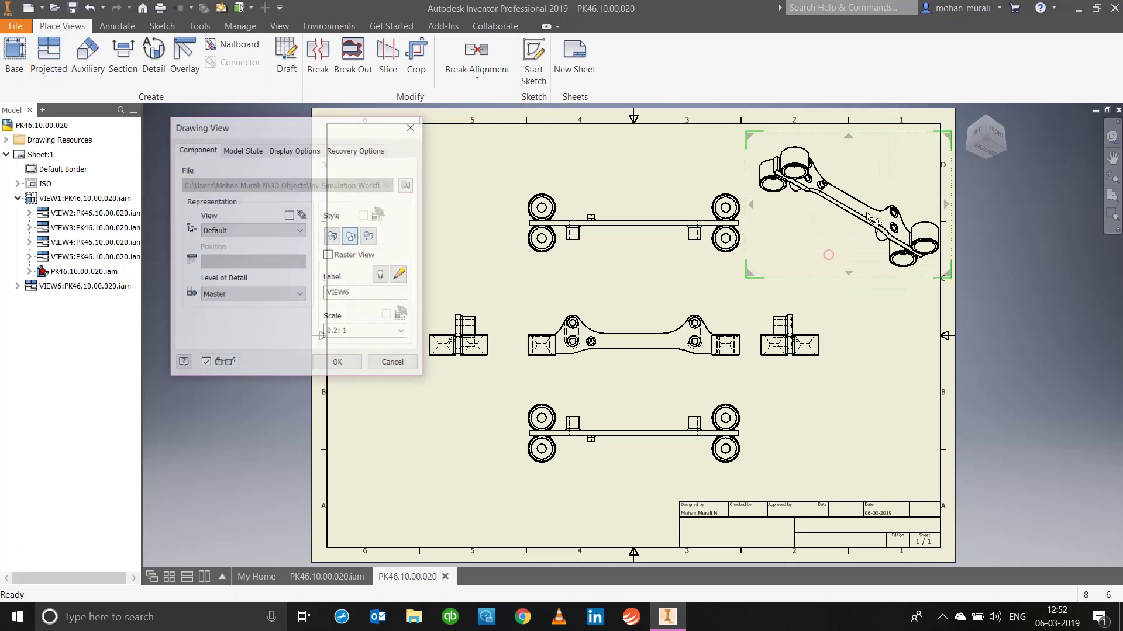
click(991, 119)
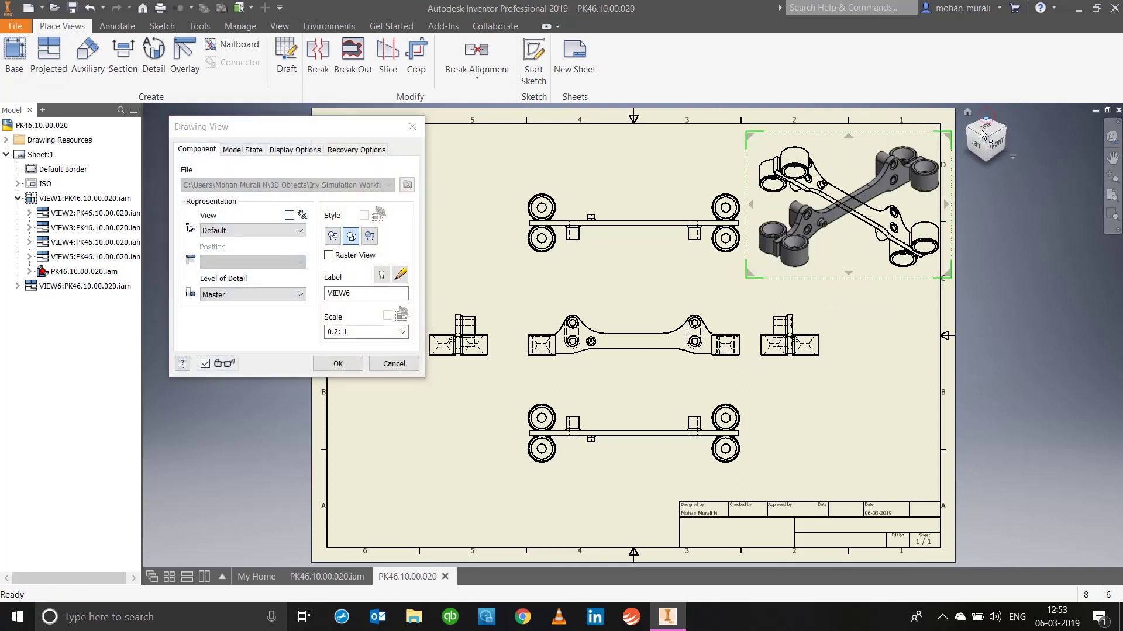
click(359, 241)
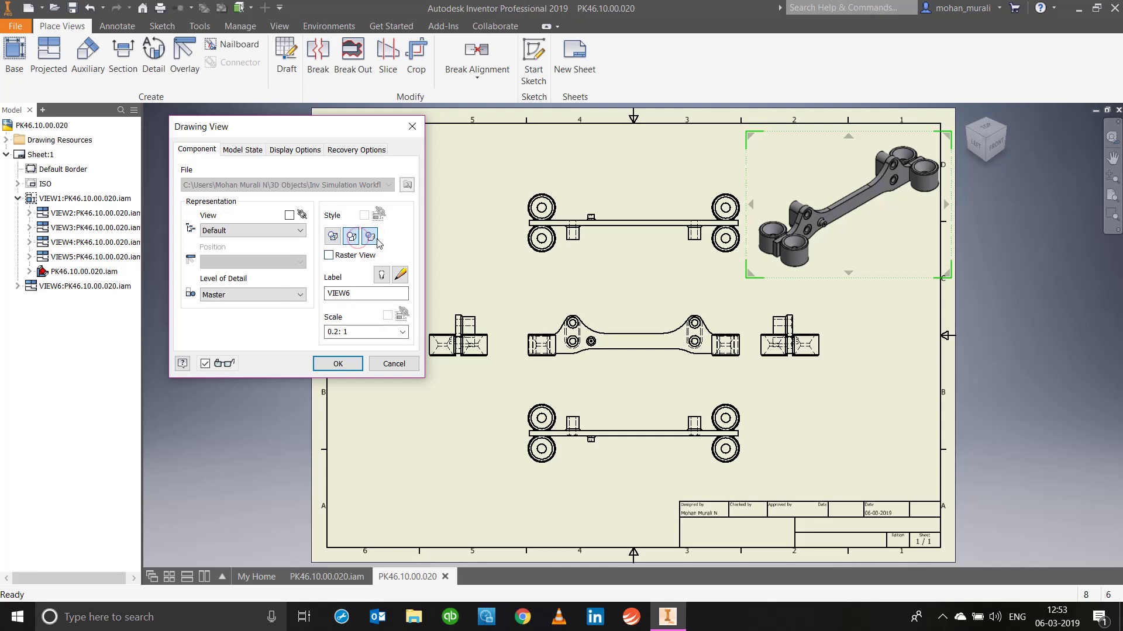
click(360, 365)
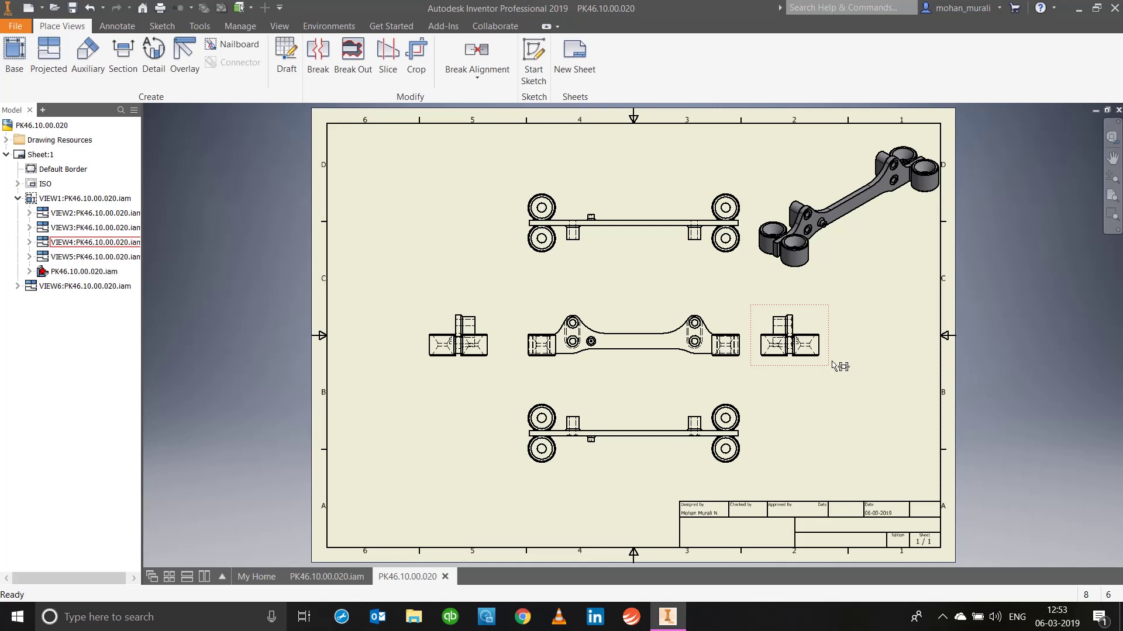
Start retrieving model annotations for the front view, choosing the left cylinder and the main plate as source parts
scroll(684, 370, up, 3)
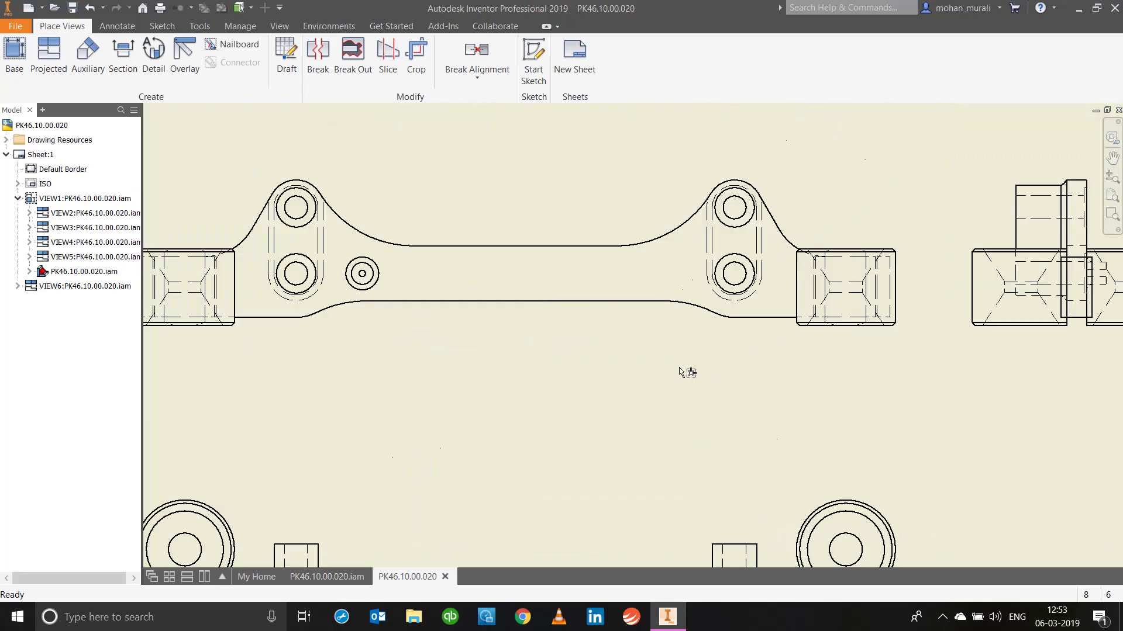
scroll(692, 403, down, 5)
scroll(690, 400, down, 2)
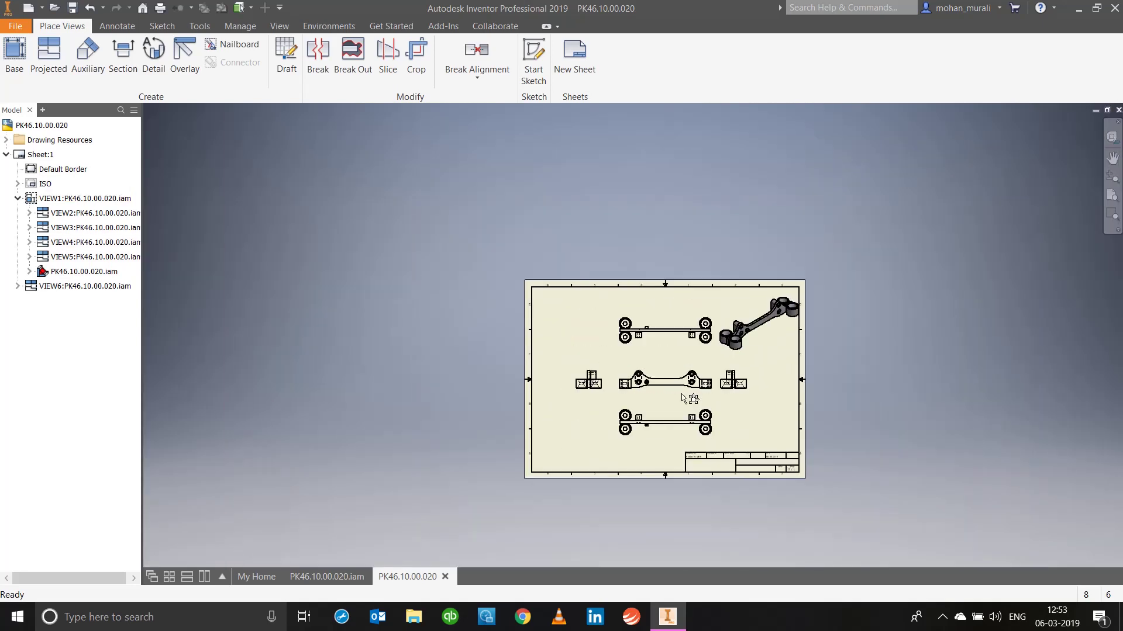
scroll(684, 397, up, 5)
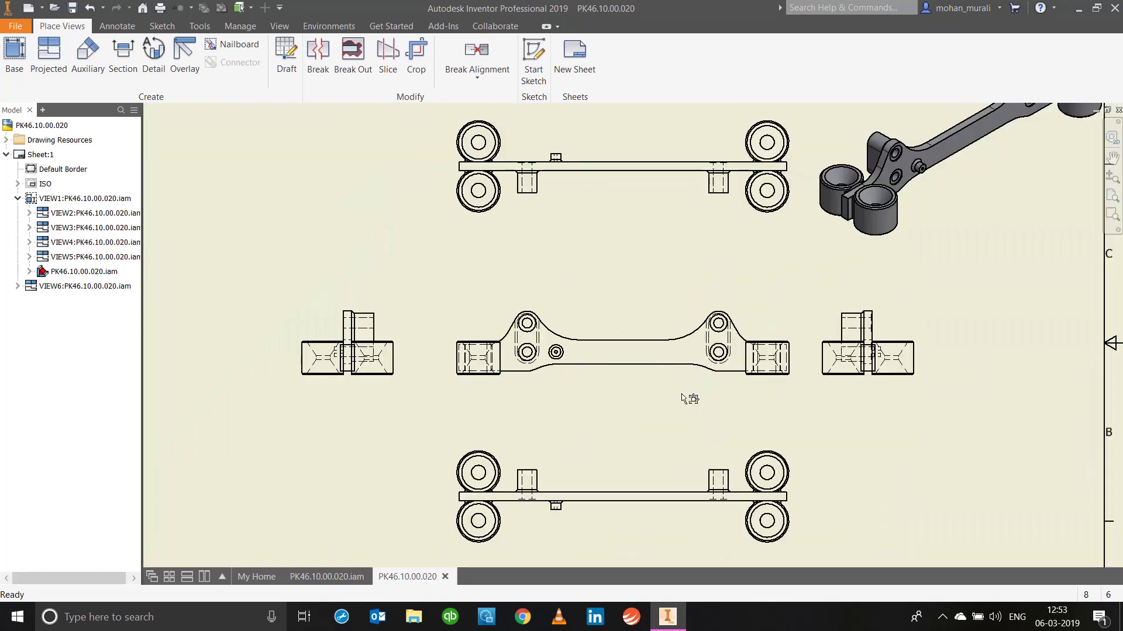
right_click(640, 378)
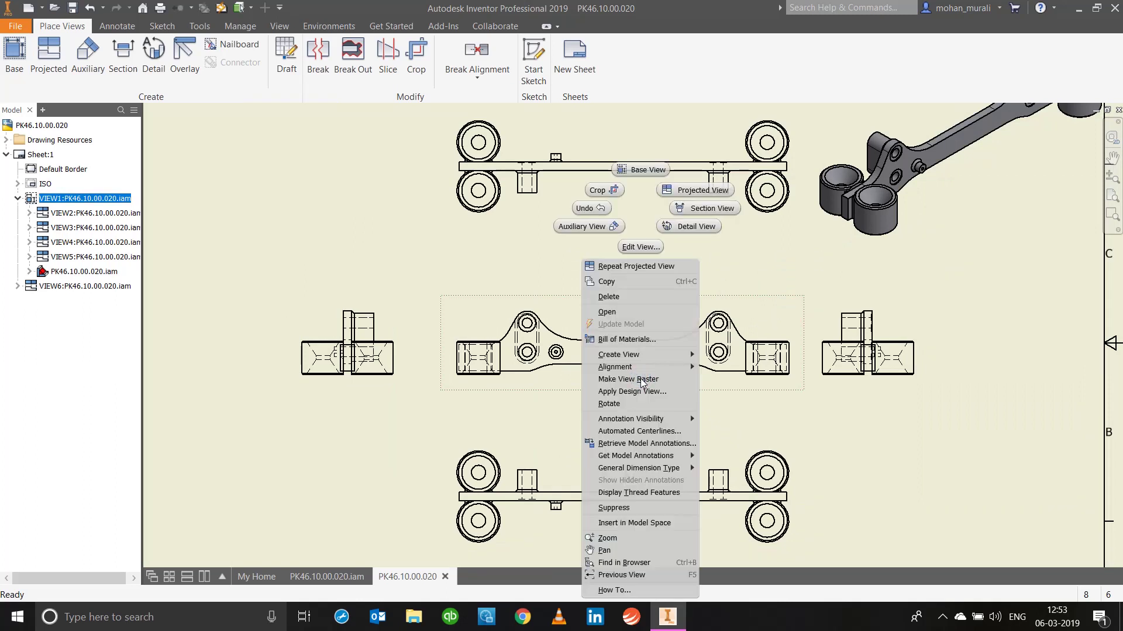
click(659, 445)
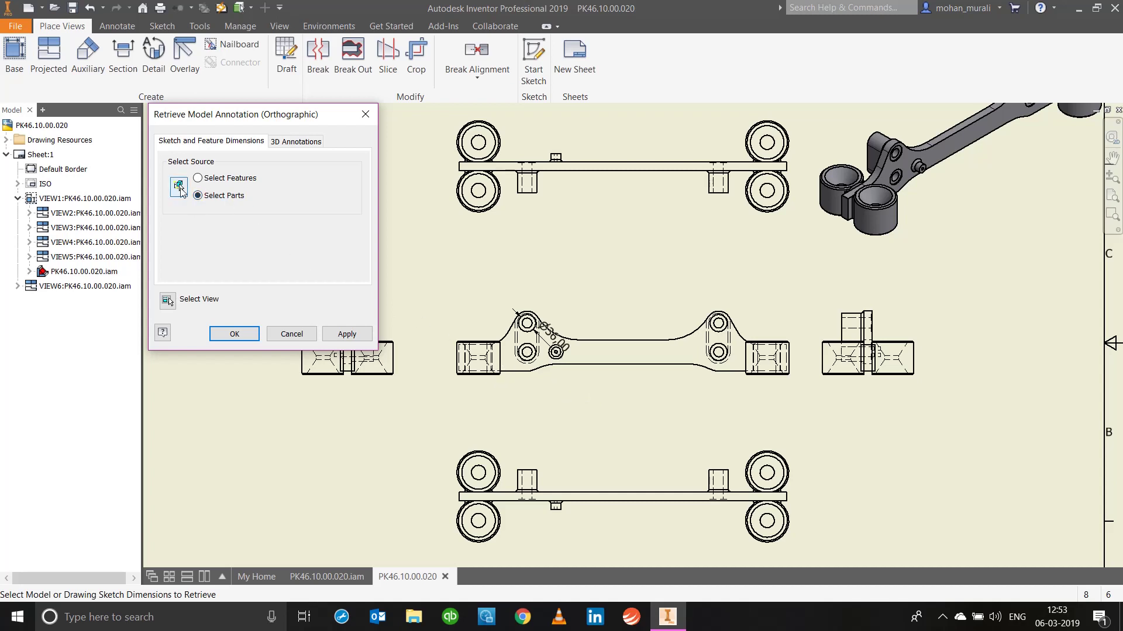
click(180, 187)
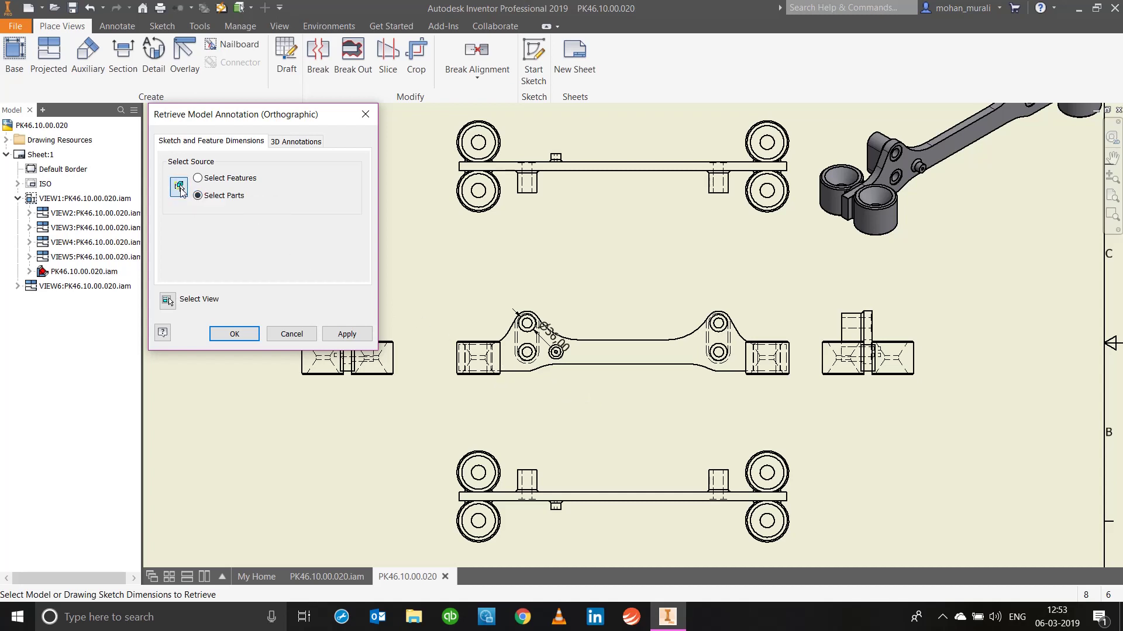
click(501, 361)
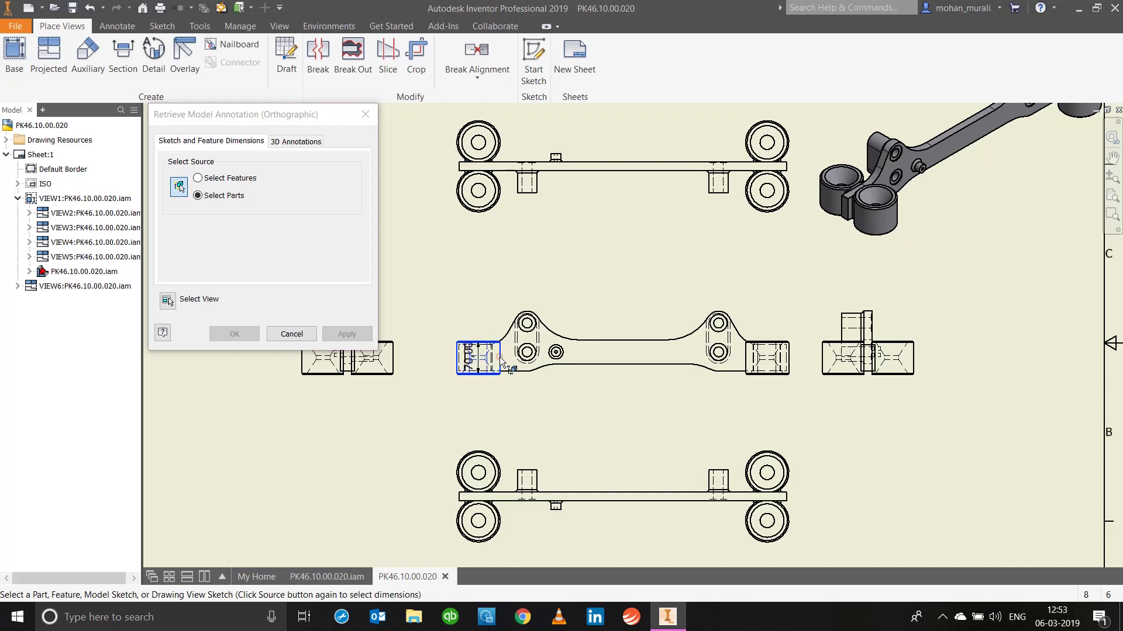
click(627, 366)
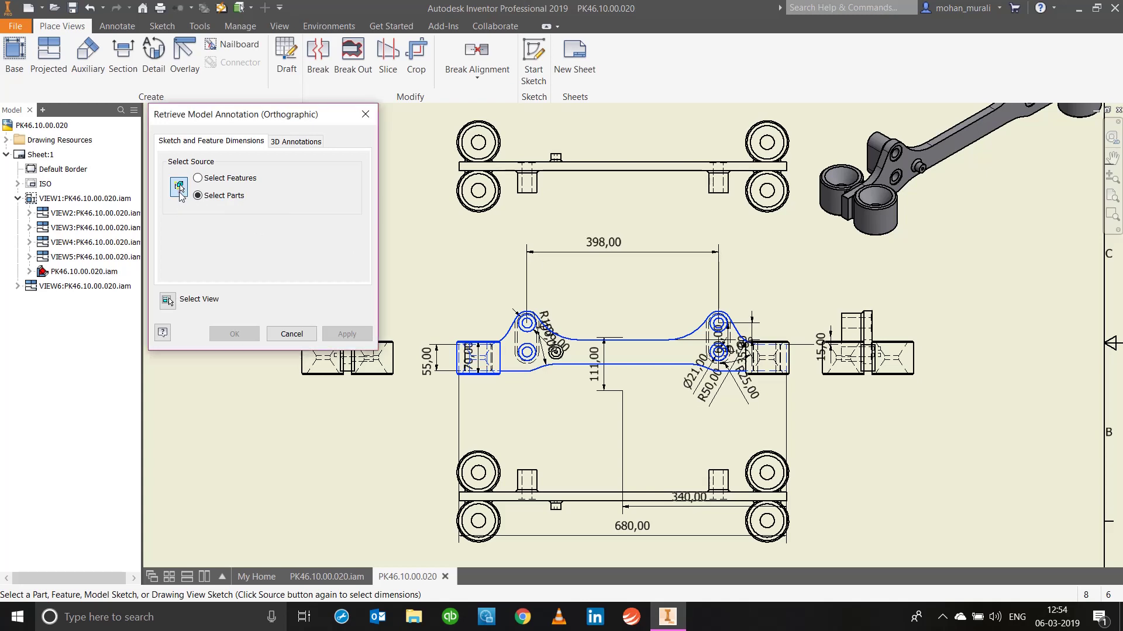
Retrieve the 398, 55, 70, 111, R25, R50 and R100 dimensions into the front view and finish the annotation retrieval
click(180, 191)
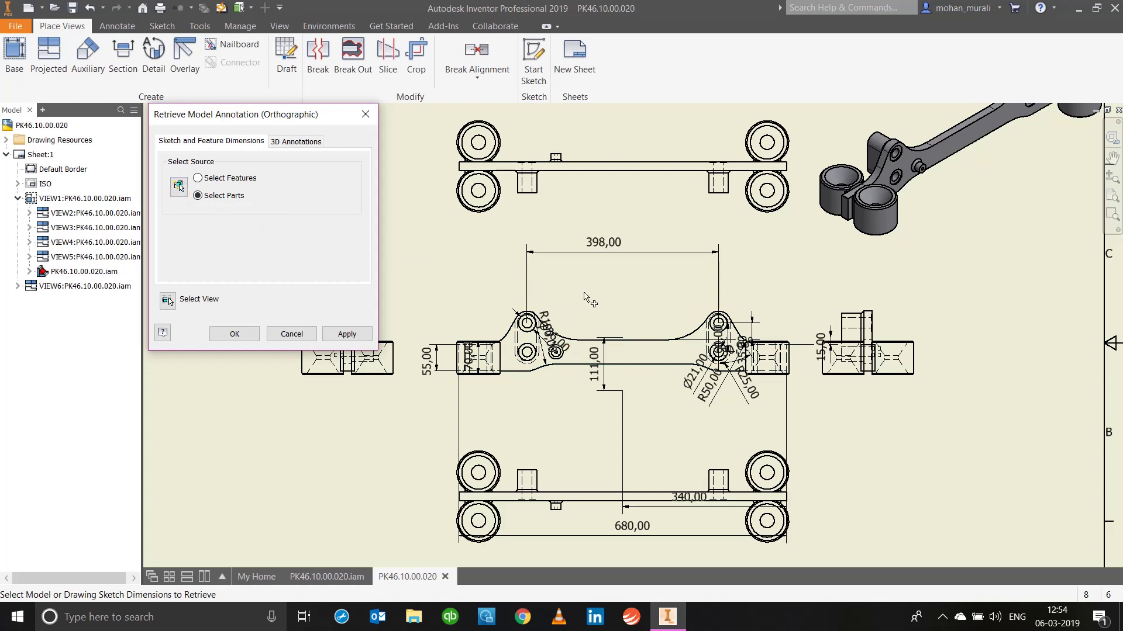
click(603, 253)
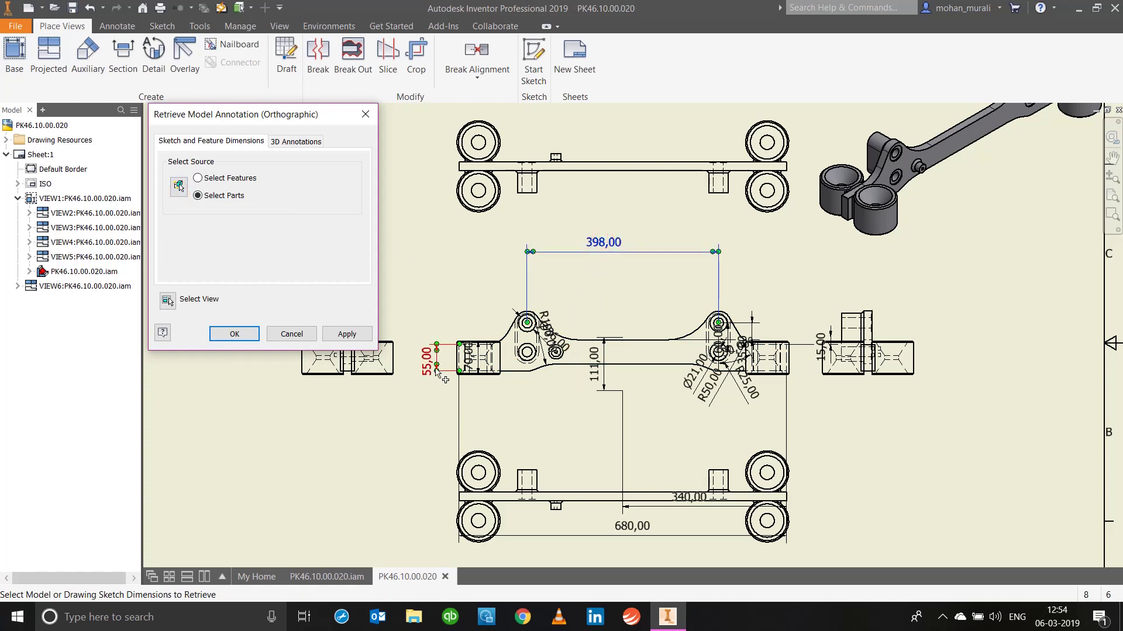
click(435, 372)
click(468, 357)
click(598, 377)
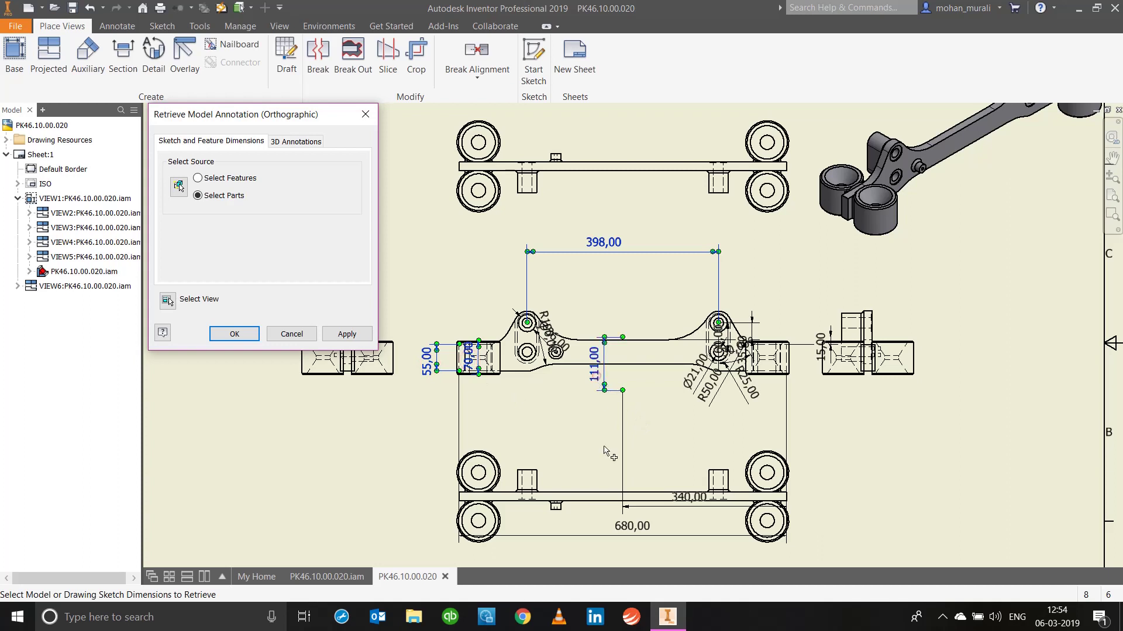
click(759, 397)
click(549, 335)
click(347, 334)
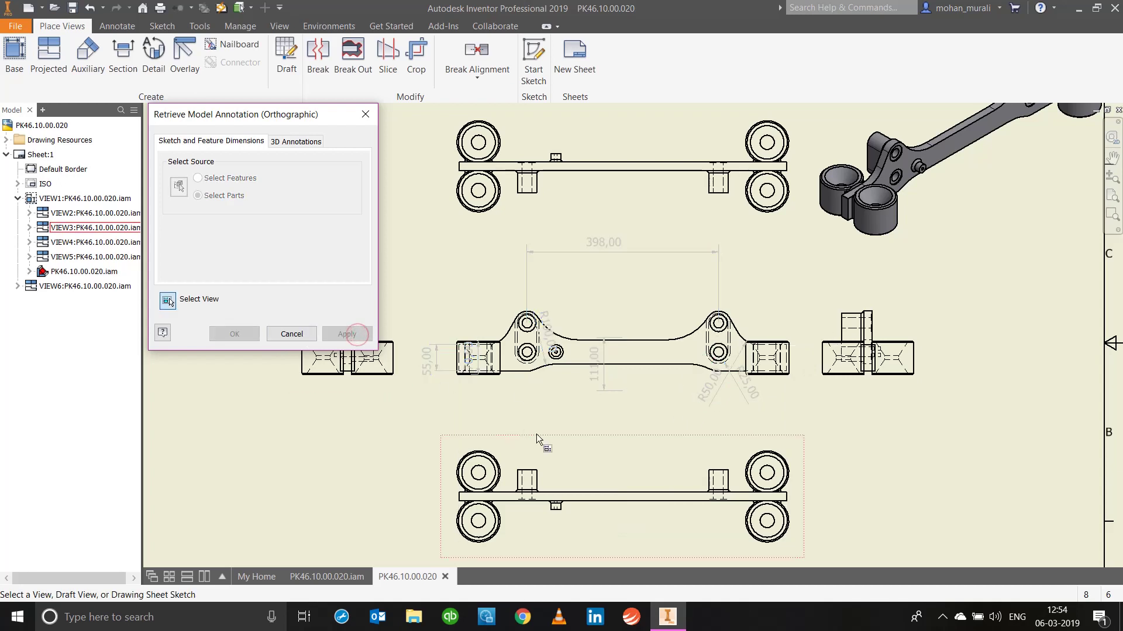
click(304, 339)
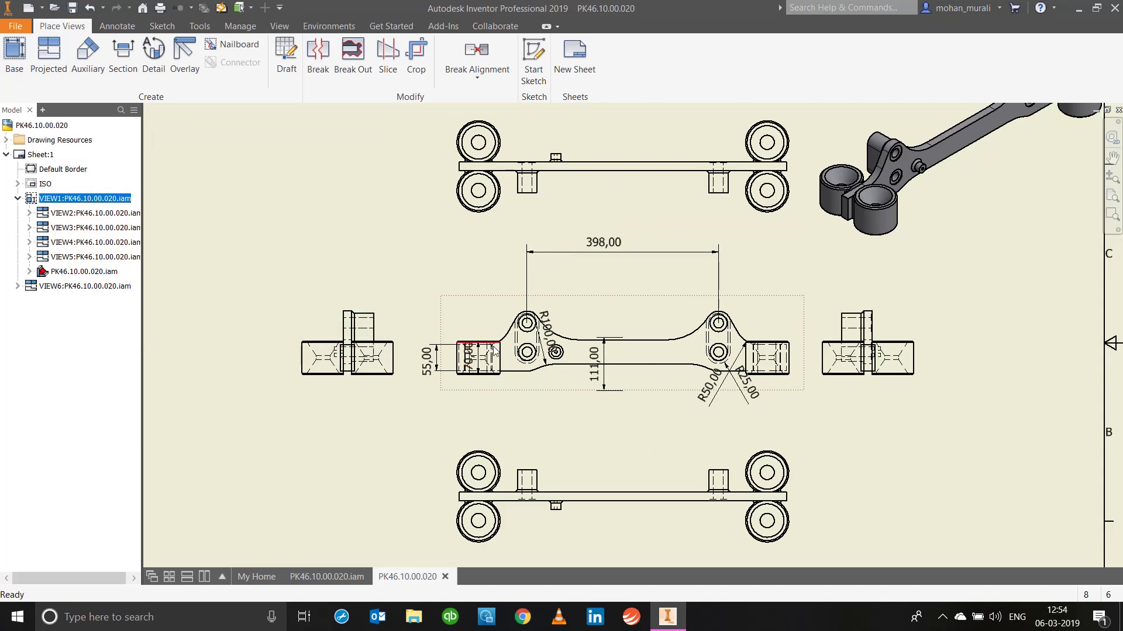
Move the 398 dimension closer to the front view and place the 55 and 70 dimensions outside its left end
scroll(494, 351, up, 3)
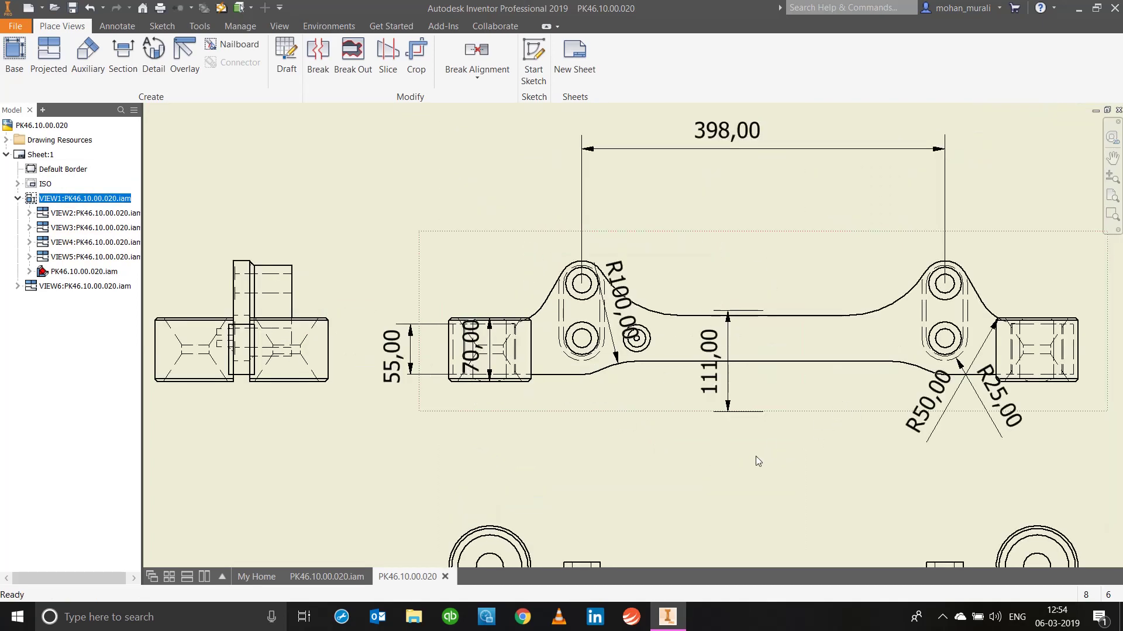
scroll(758, 455, down, 2)
middle_drag(760, 453, 690, 475)
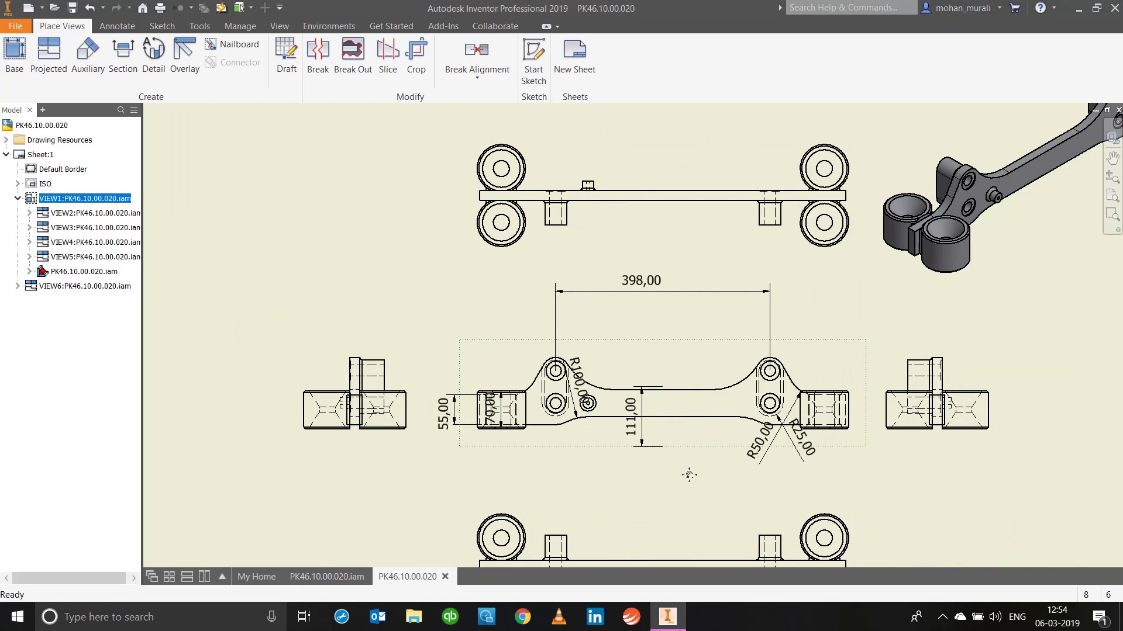
drag(651, 298, 665, 336)
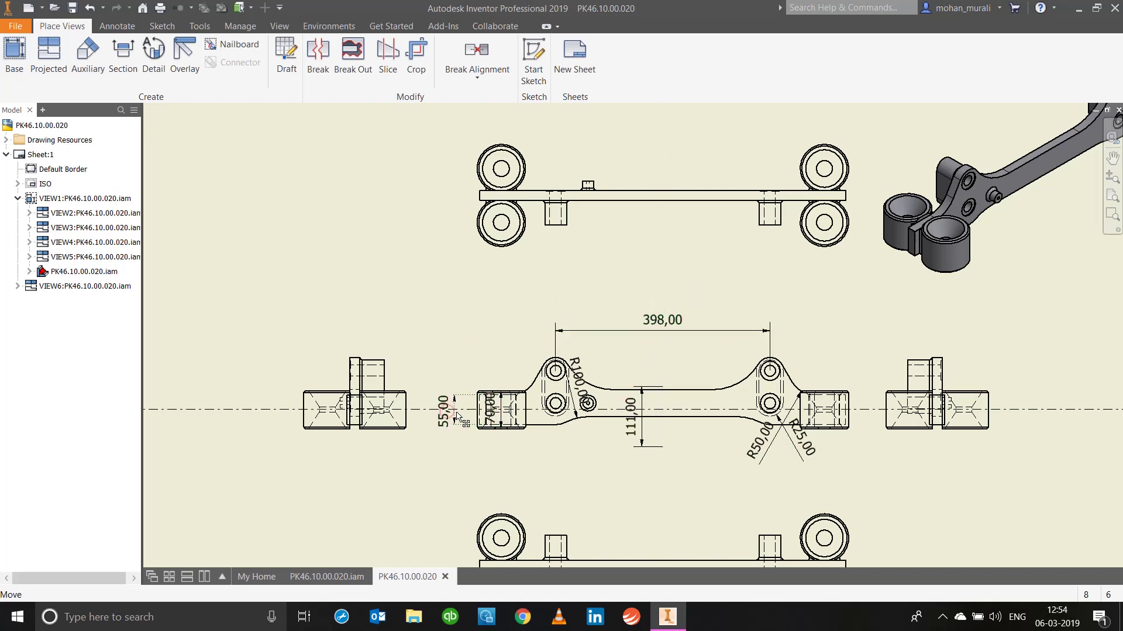
drag(448, 416, 438, 417)
drag(649, 504, 643, 490)
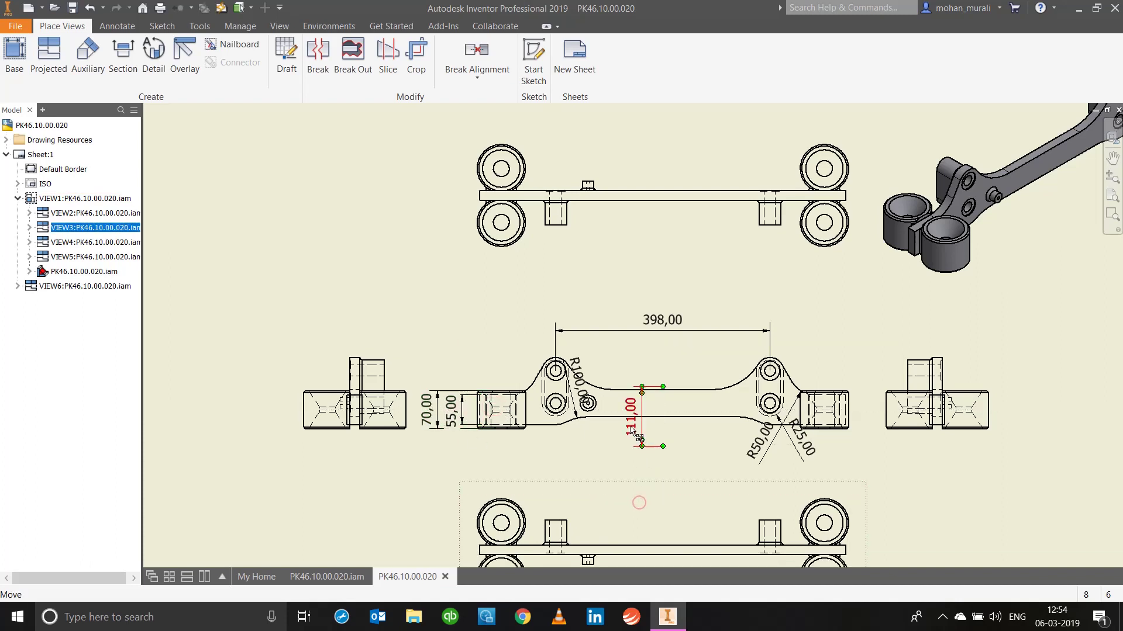
click(699, 468)
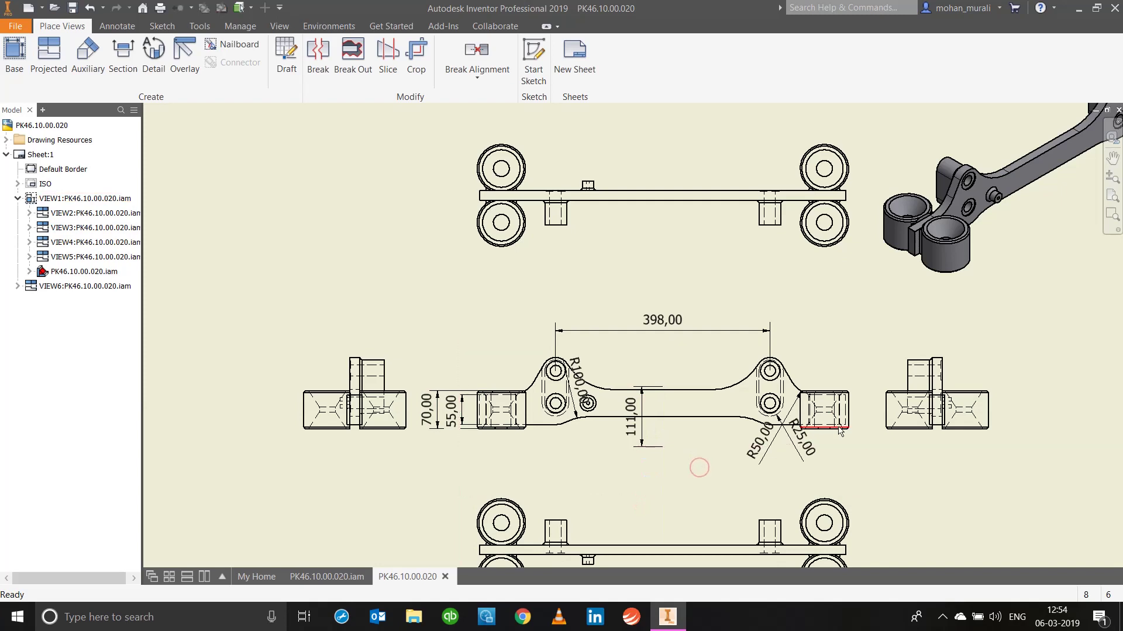
Reposition the R25 text above the plate, the R50 text above the right cylinder, and the 111 dimension beyond the view's right end
drag(805, 449, 677, 373)
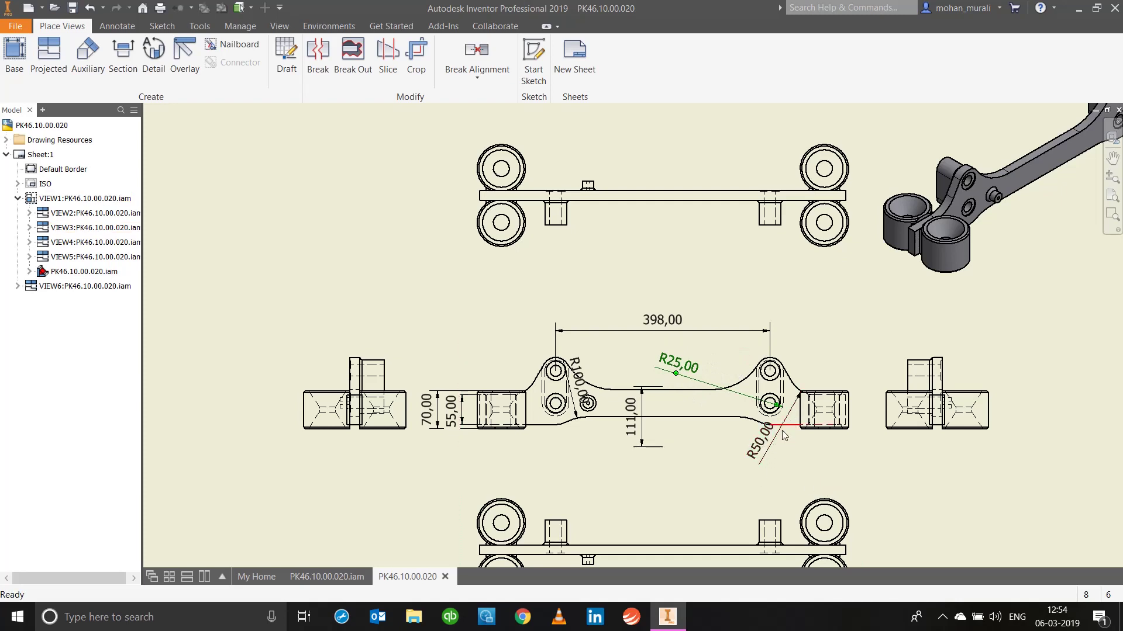
drag(771, 442, 854, 373)
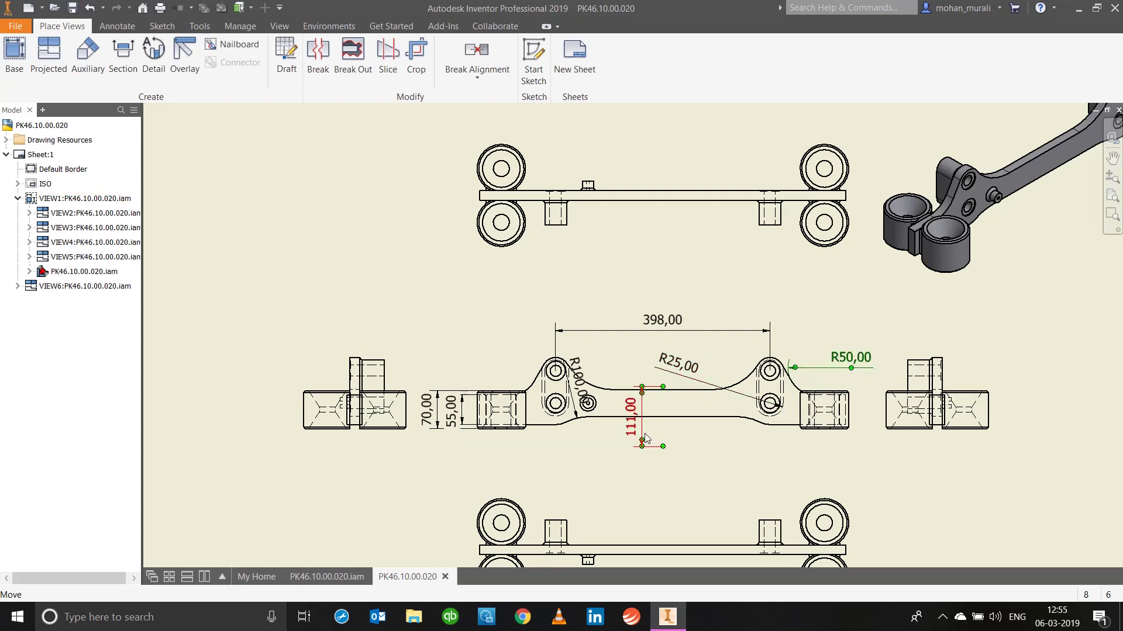
drag(632, 427, 858, 446)
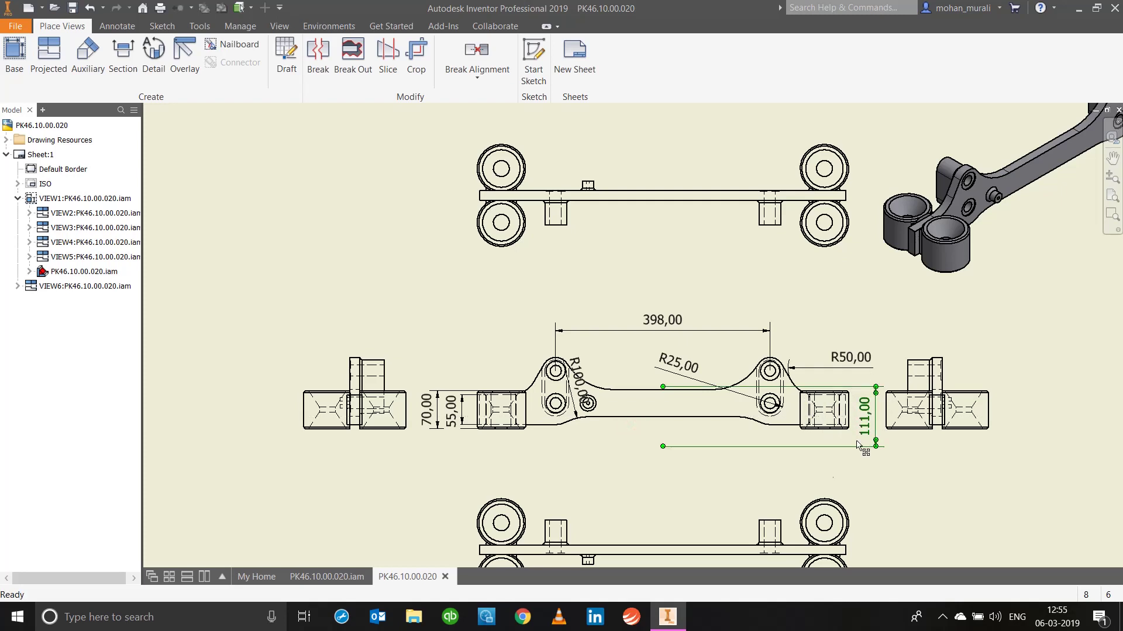
click(375, 471)
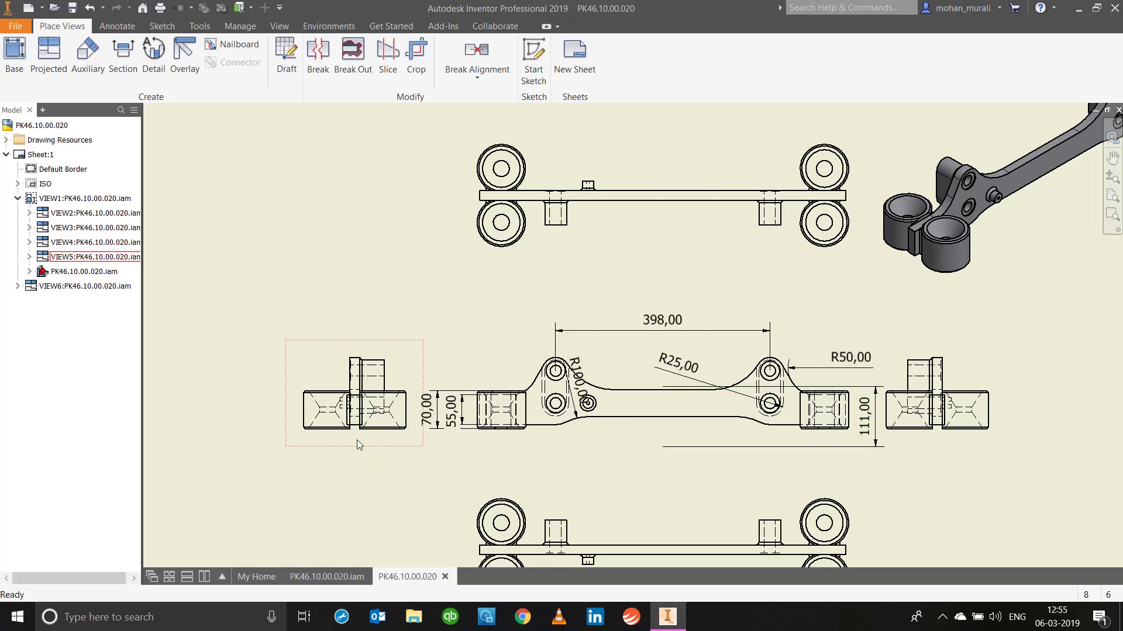
Delete the side view to the left of the front view
drag(358, 443, 286, 454)
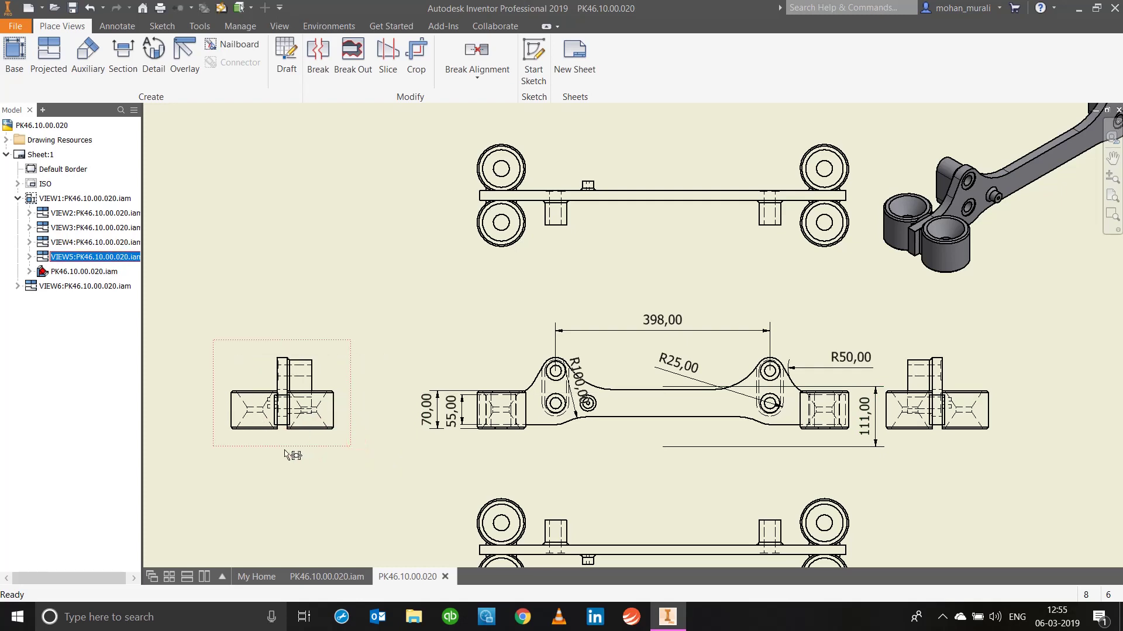
right_click(343, 434)
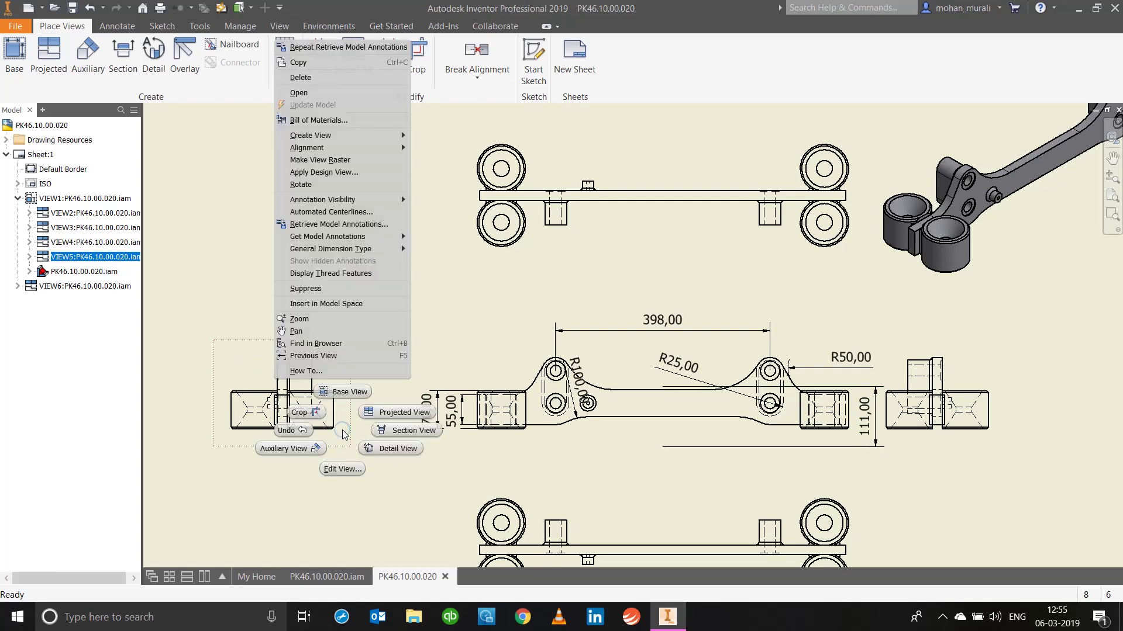
key(Escape)
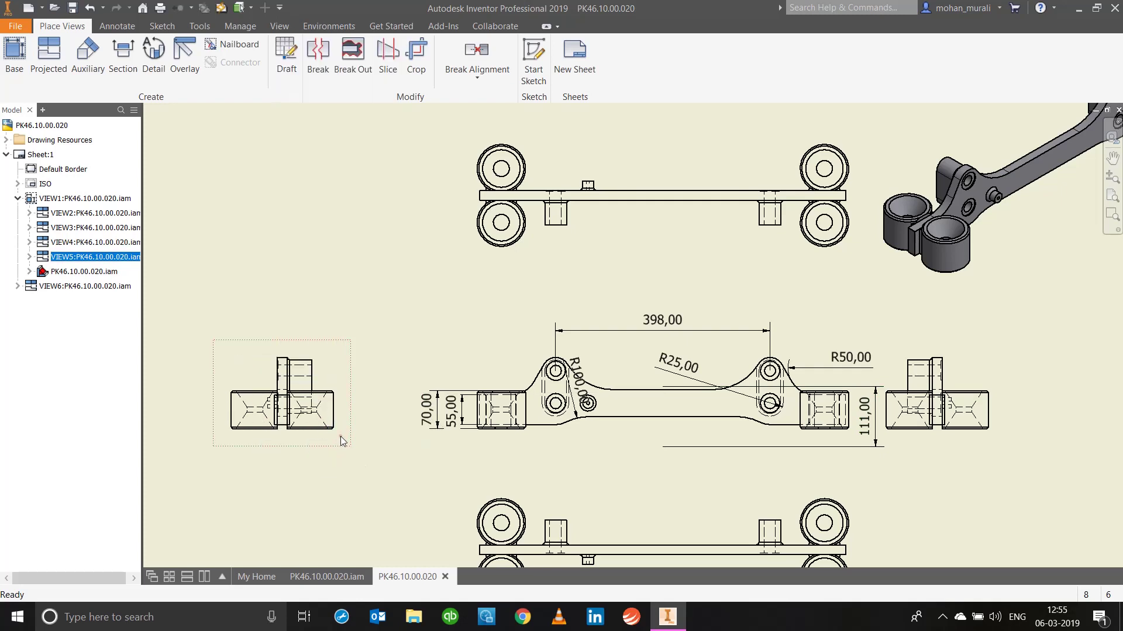
key(Delete)
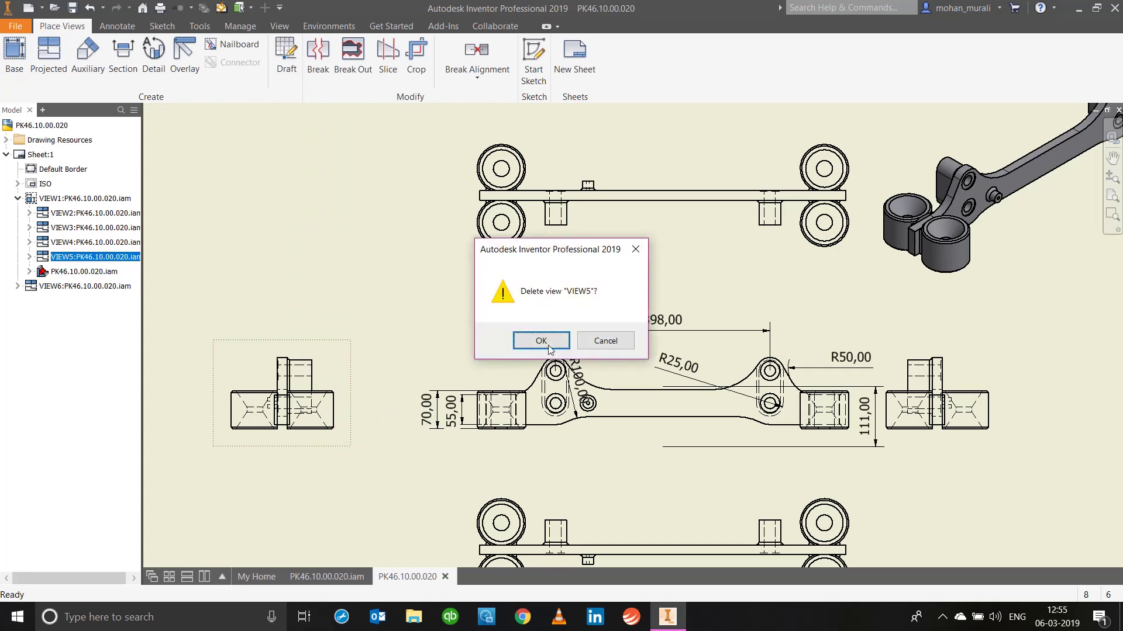
click(541, 341)
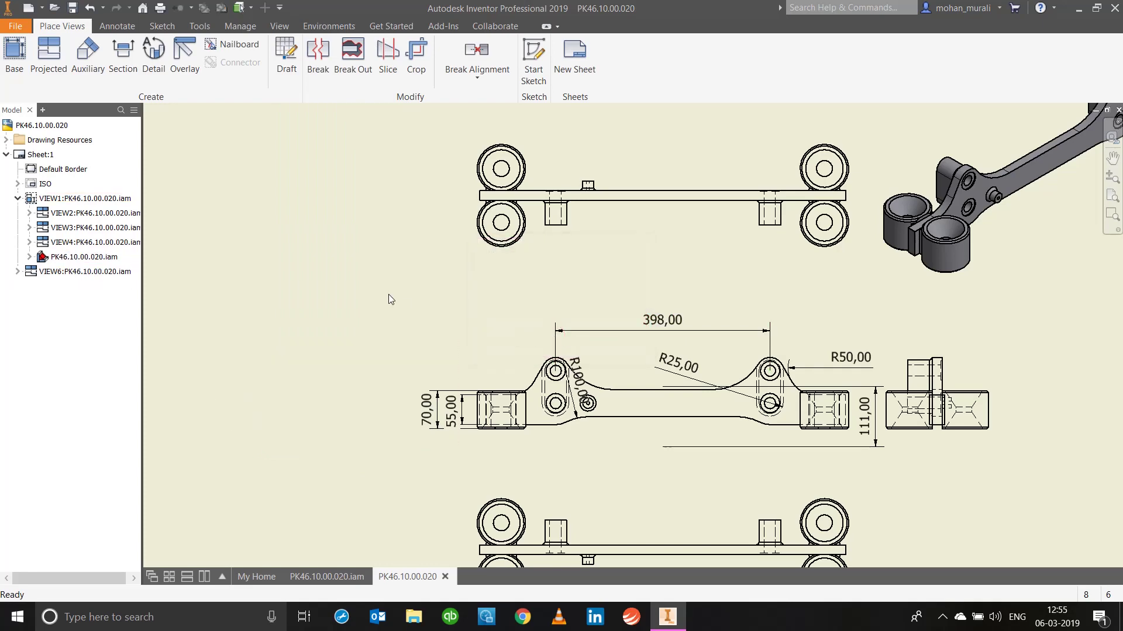
Shift the front view, with its aligned views above and below, left to widen the gap before the right side view
key(Home)
scroll(313, 290, up, 5)
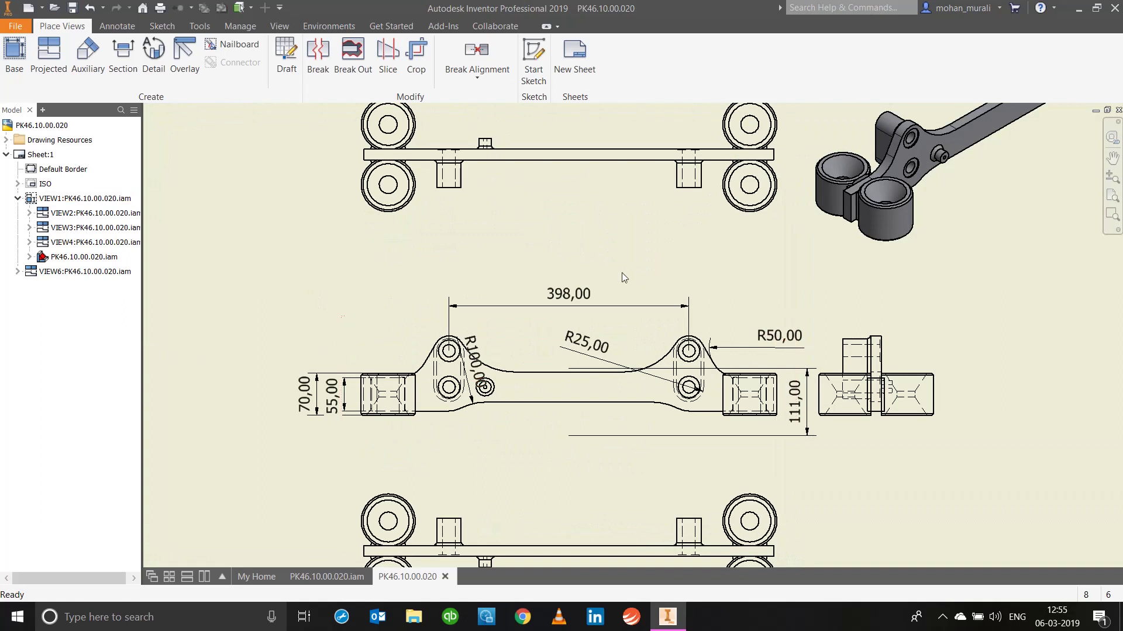
scroll(542, 265, down, 3)
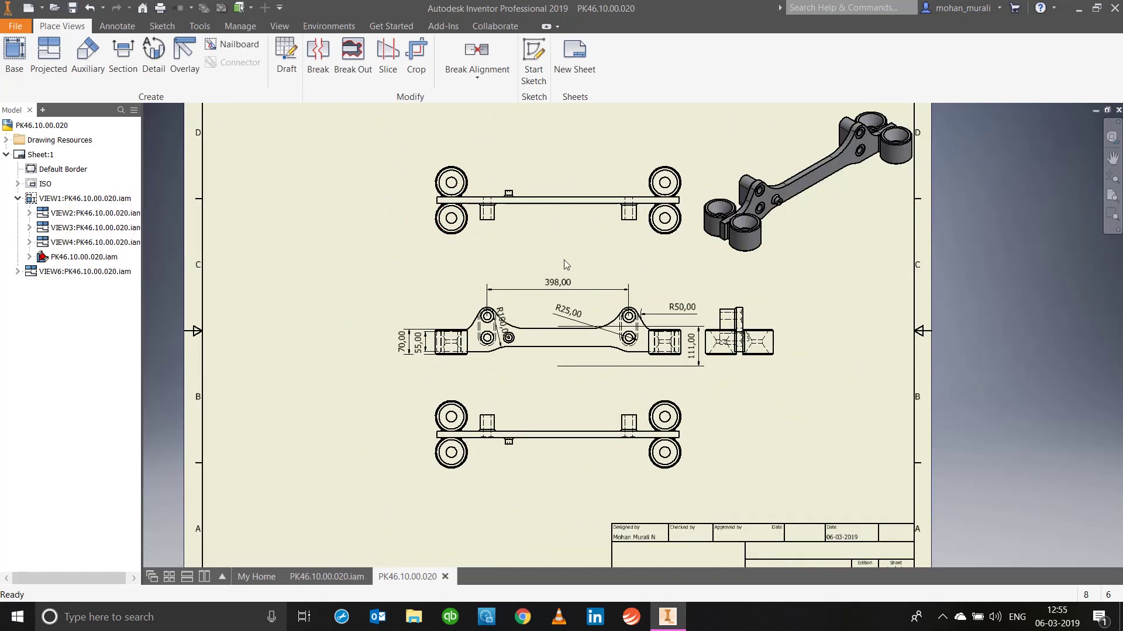
middle_drag(564, 260, 491, 265)
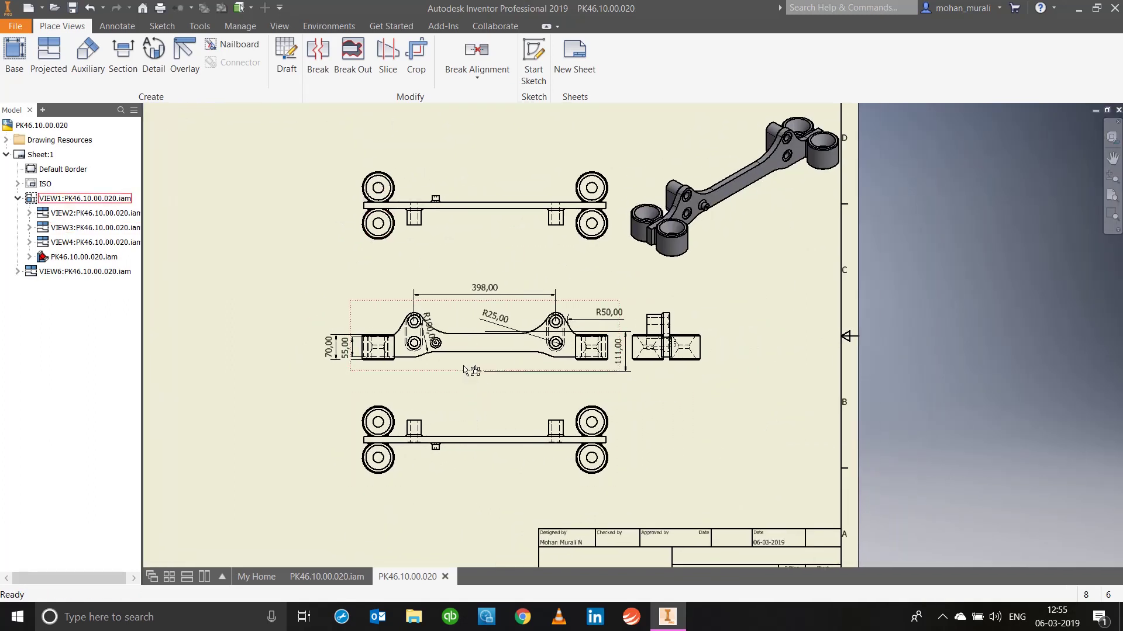
drag(463, 370, 326, 370)
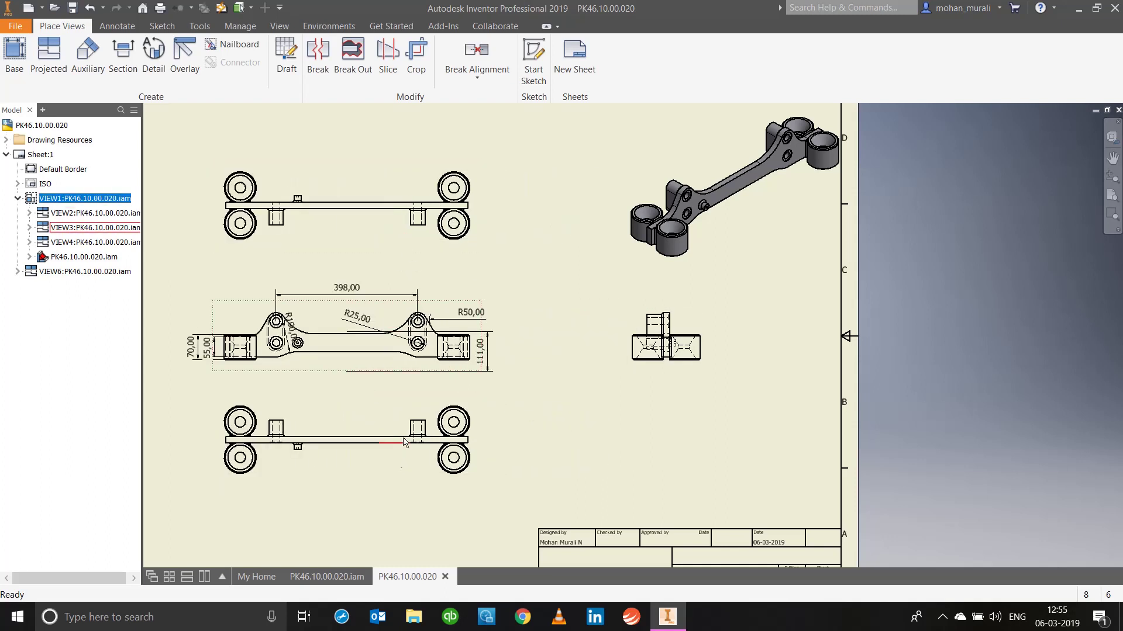
middle_drag(608, 433, 685, 440)
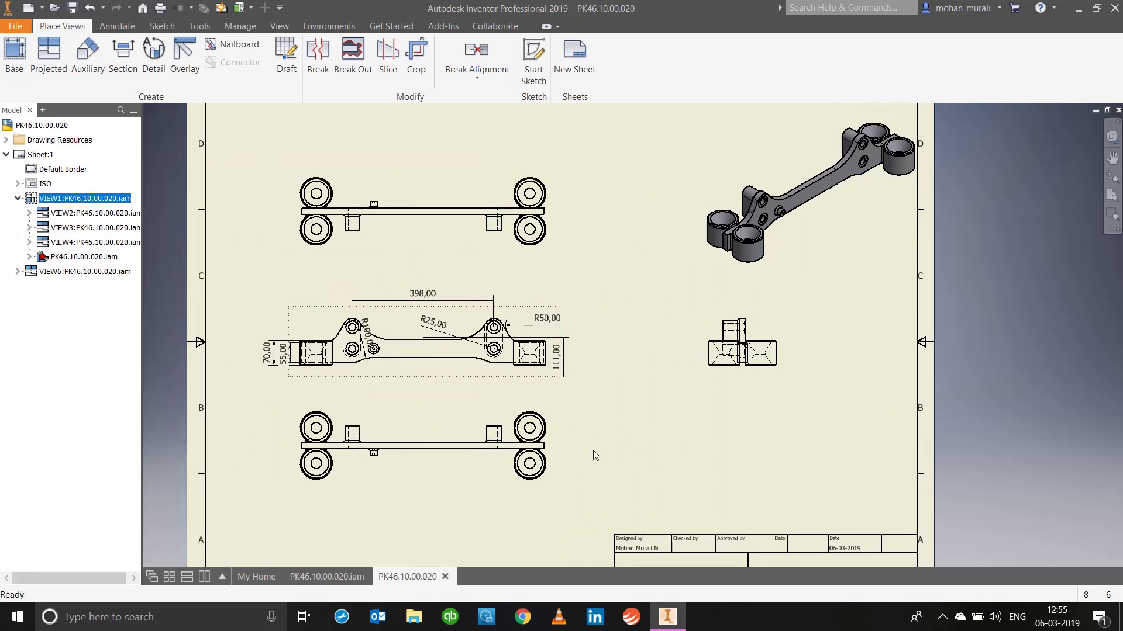
Move the view below the front view further down to leave more space between the two
click(440, 427)
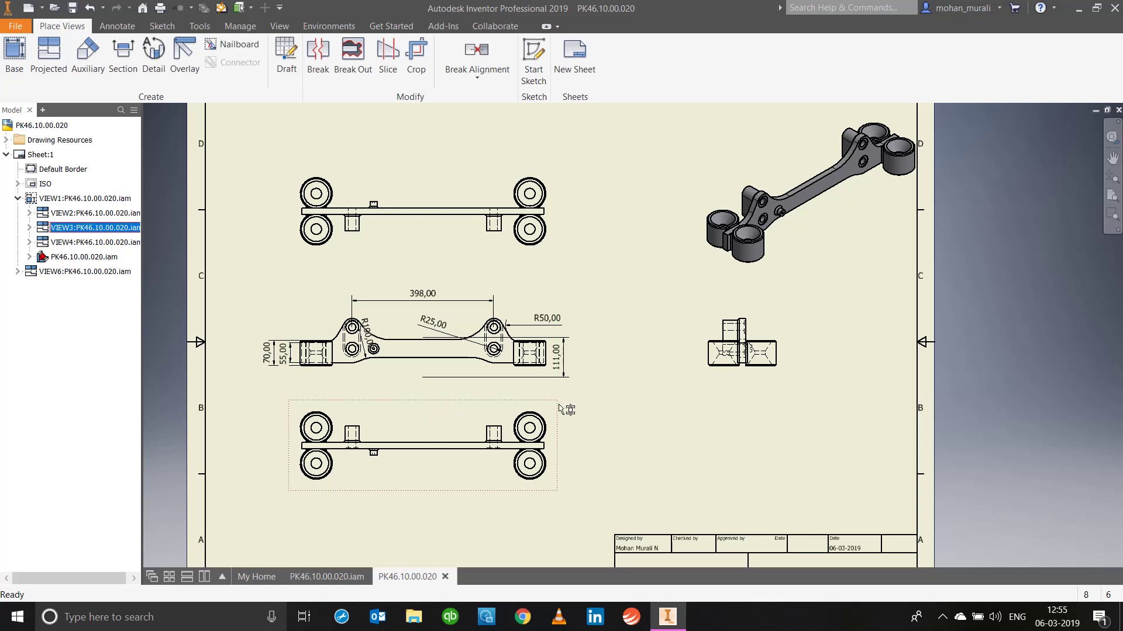
mouse_move(559, 407)
mouse_down()
mouse_move(559, 421)
mouse_move(557, 403)
mouse_up()
click(637, 409)
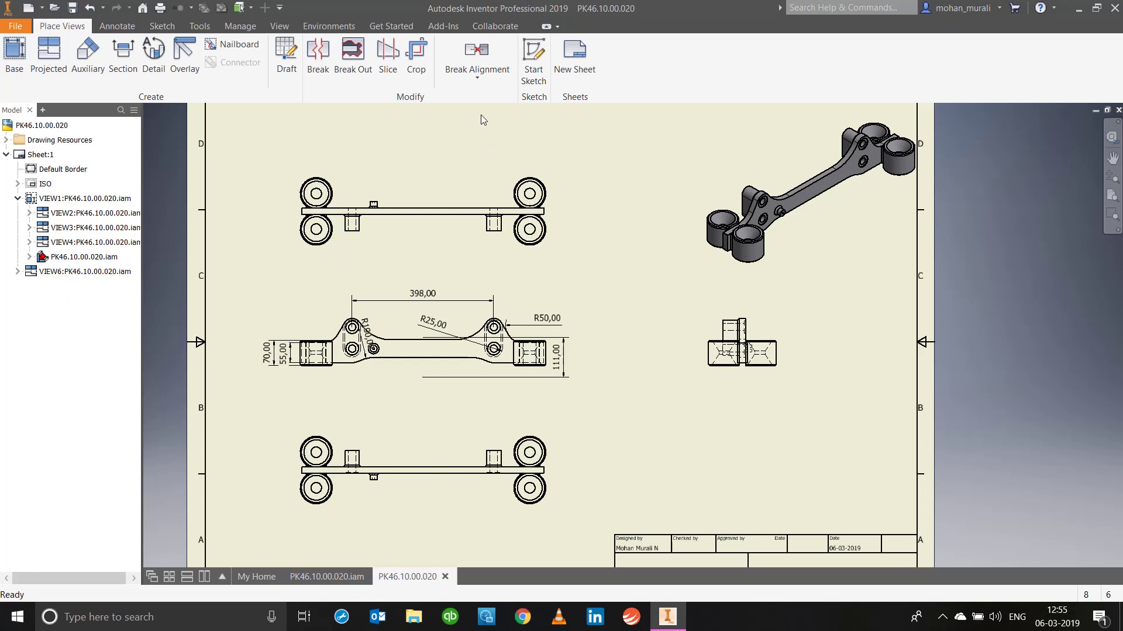
click(479, 82)
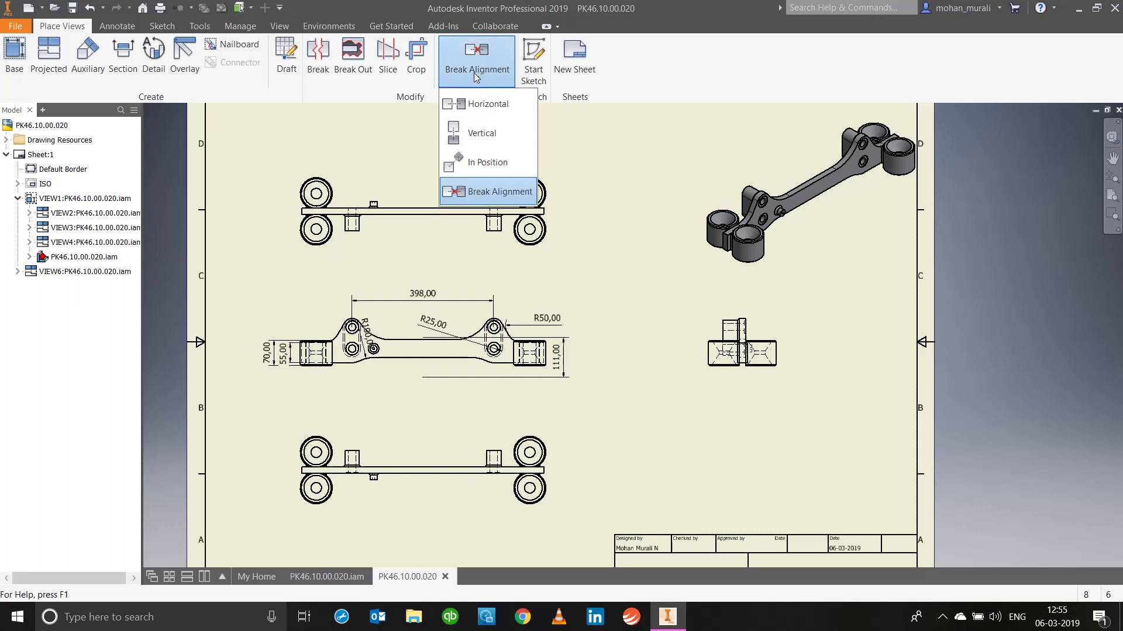
click(615, 137)
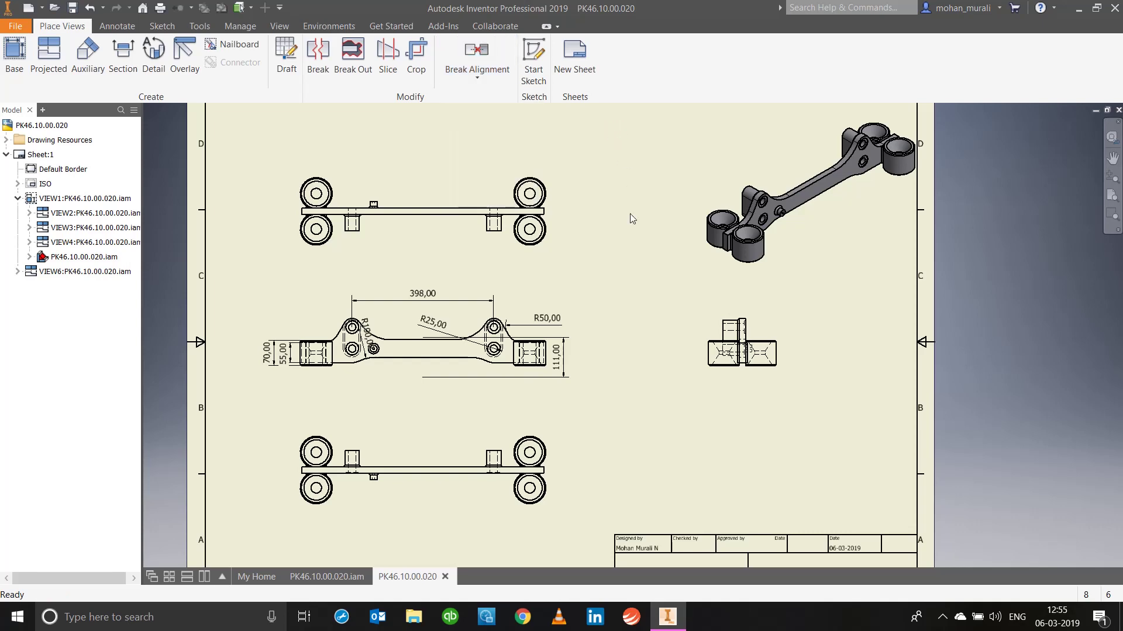
scroll(597, 283, up, 3)
scroll(597, 283, down, 4)
middle_drag(598, 283, 623, 282)
scroll(623, 282, up, 4)
scroll(623, 281, down, 5)
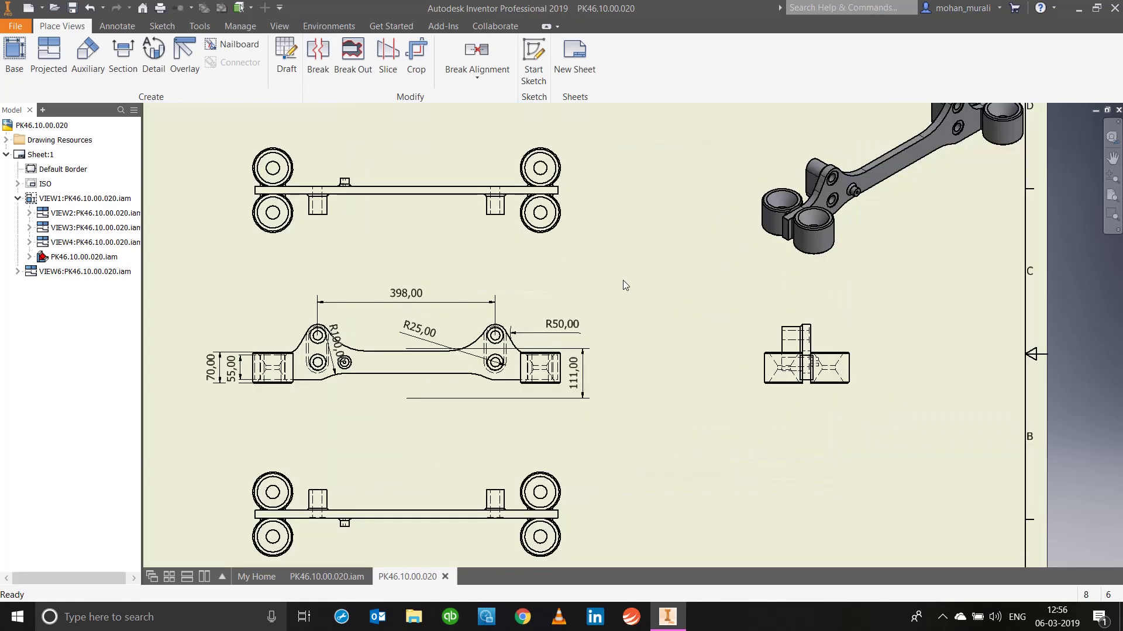